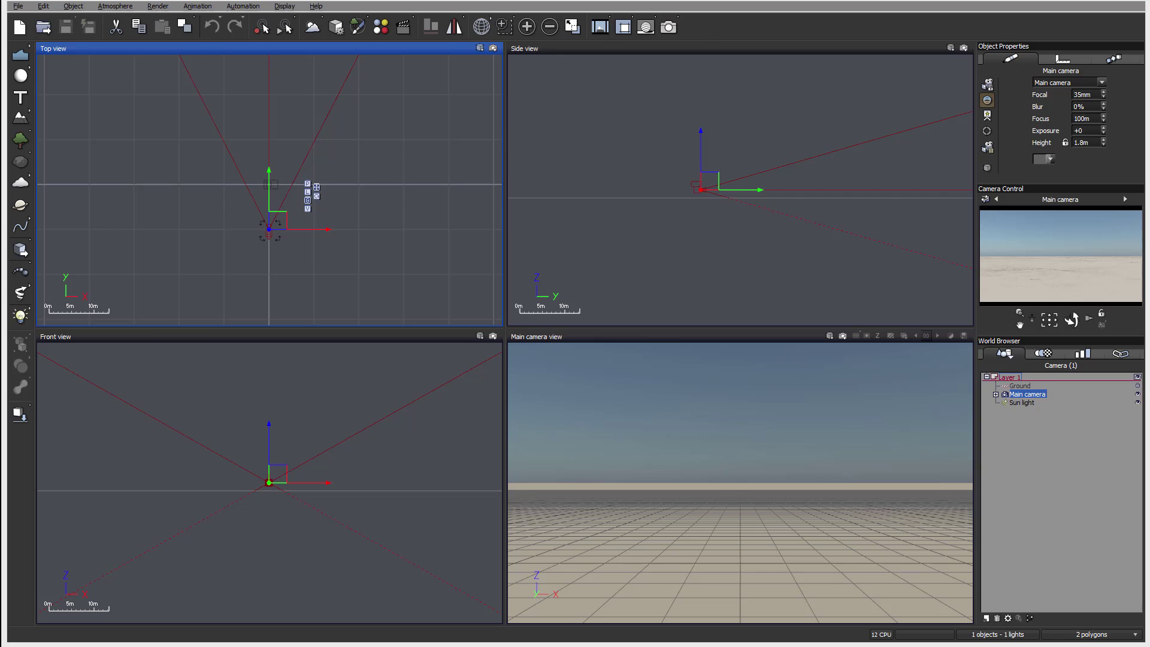
{"action": "right_click_drag", "start_coordinate": [387, 139], "coordinate": [417, 123]}
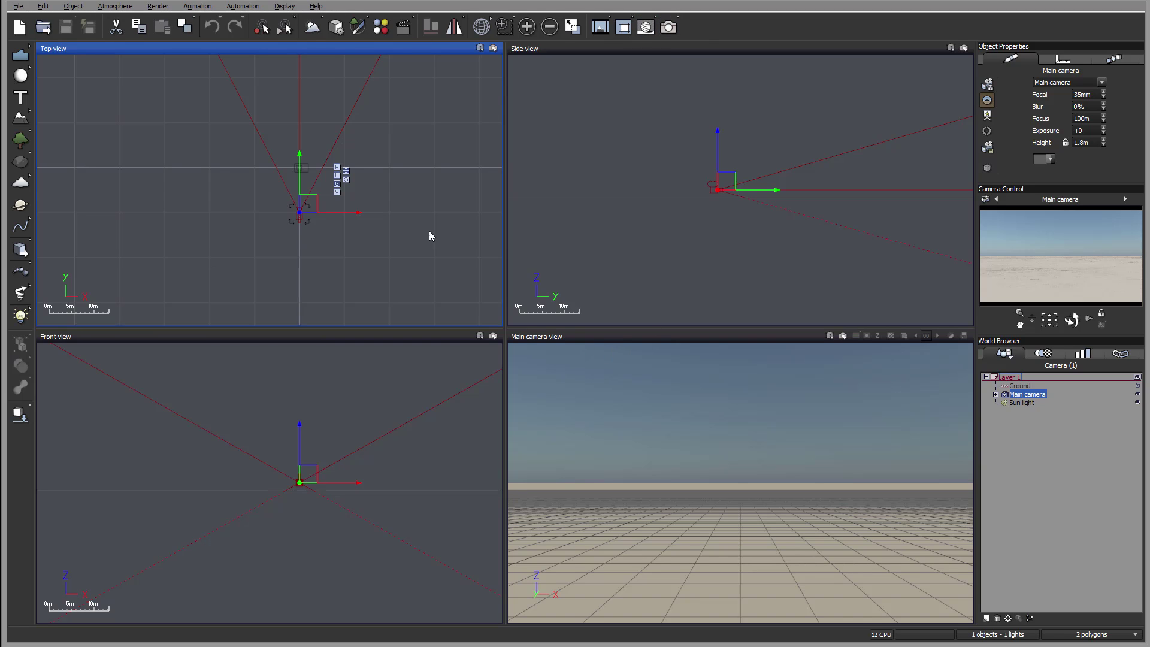
{"action": "right_click_drag", "start_coordinate": [429, 231], "coordinate": [371, 224]}
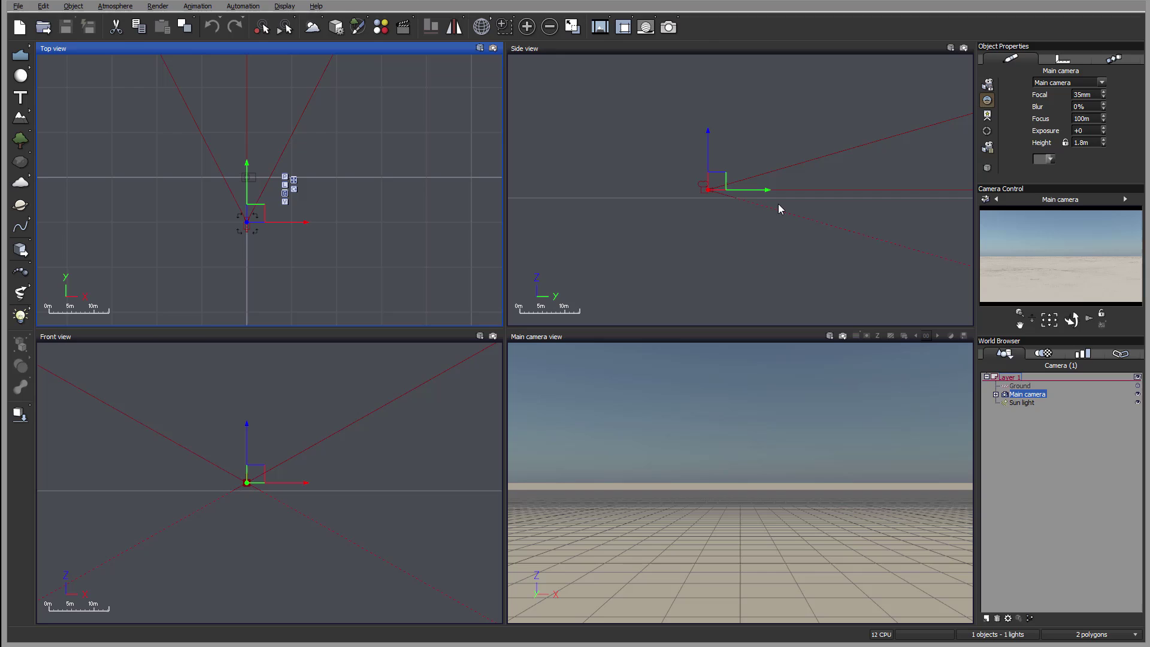
{"action": "right_click_drag", "start_coordinate": [115, 117], "coordinate": [176, 137]}
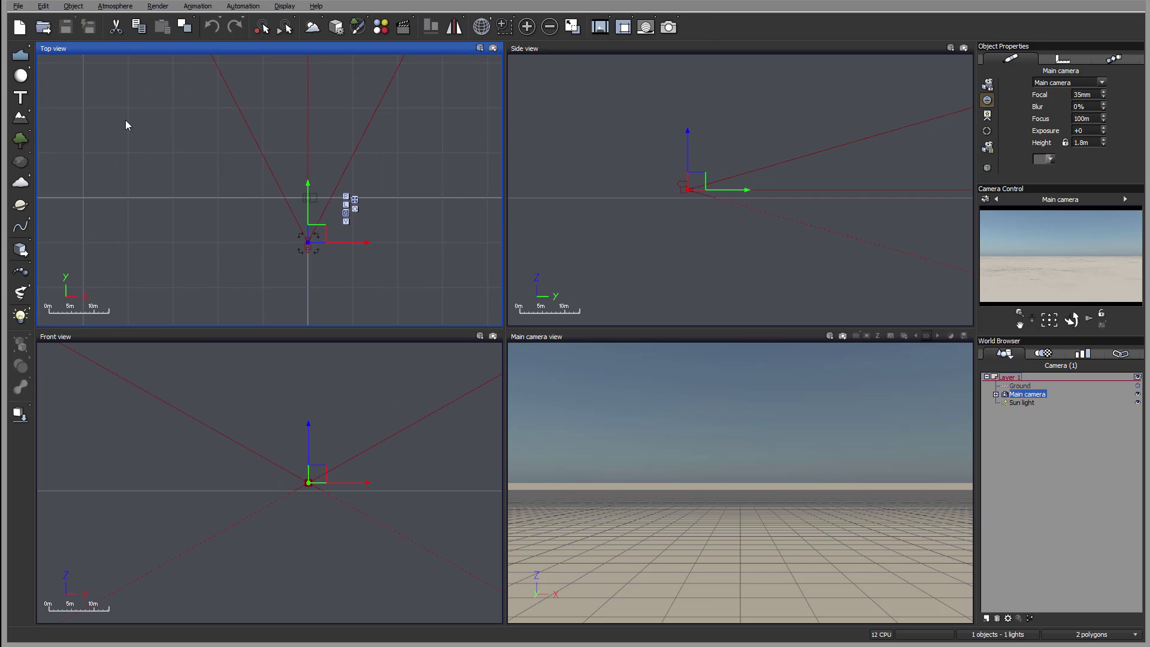
Add a sphere and move it in the top view onto the camera's axis, in front of the main camera.
{"action": "left_click", "coordinate": [26, 77]}
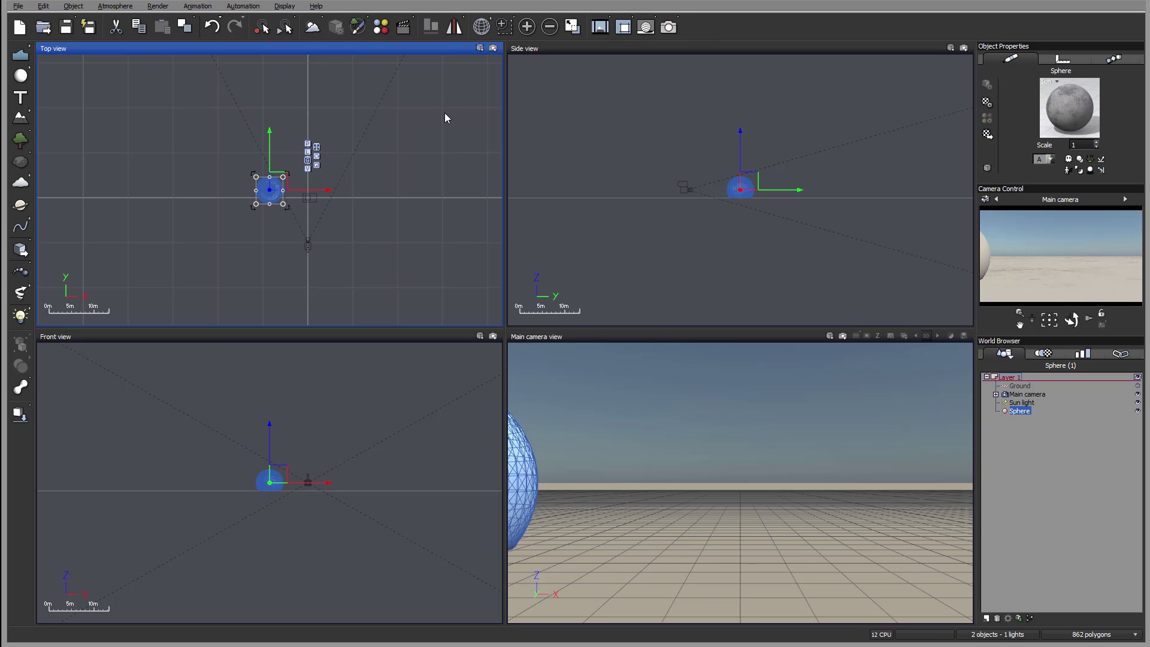
{"action": "left_click_drag", "start_coordinate": [311, 191], "coordinate": [312, 118]}
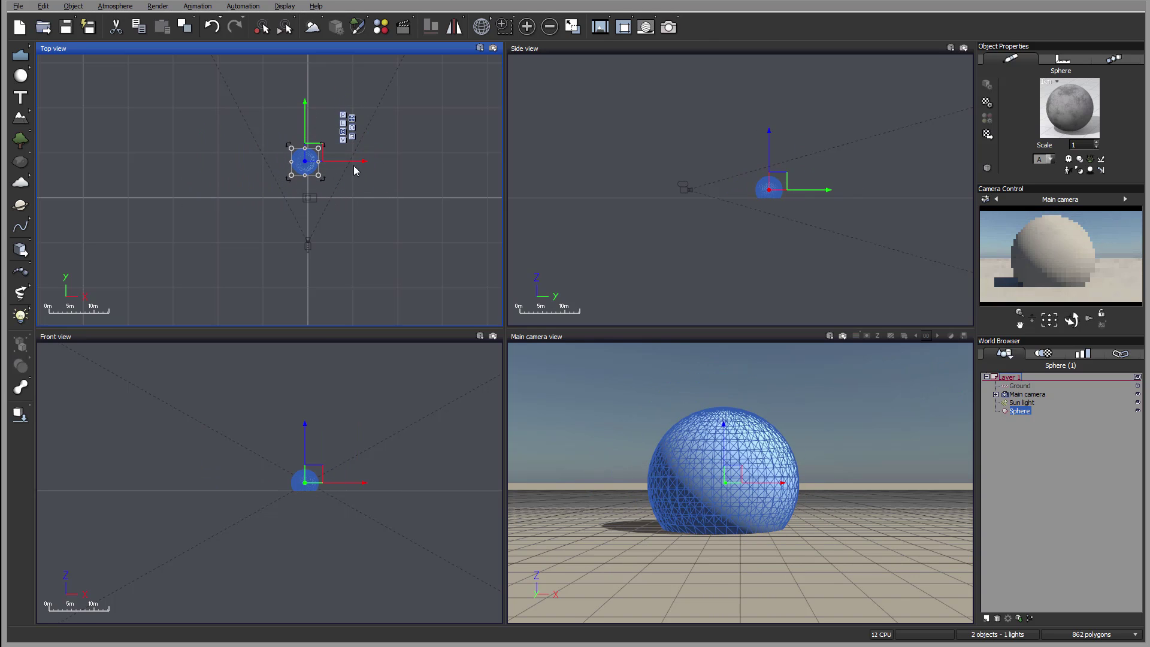
{"action": "mouse_move", "coordinate": [333, 166]}
{"action": "left_mouse_down"}
{"action": "mouse_move", "coordinate": [369, 166]}
{"action": "mouse_move", "coordinate": [346, 167]}
{"action": "left_mouse_up"}
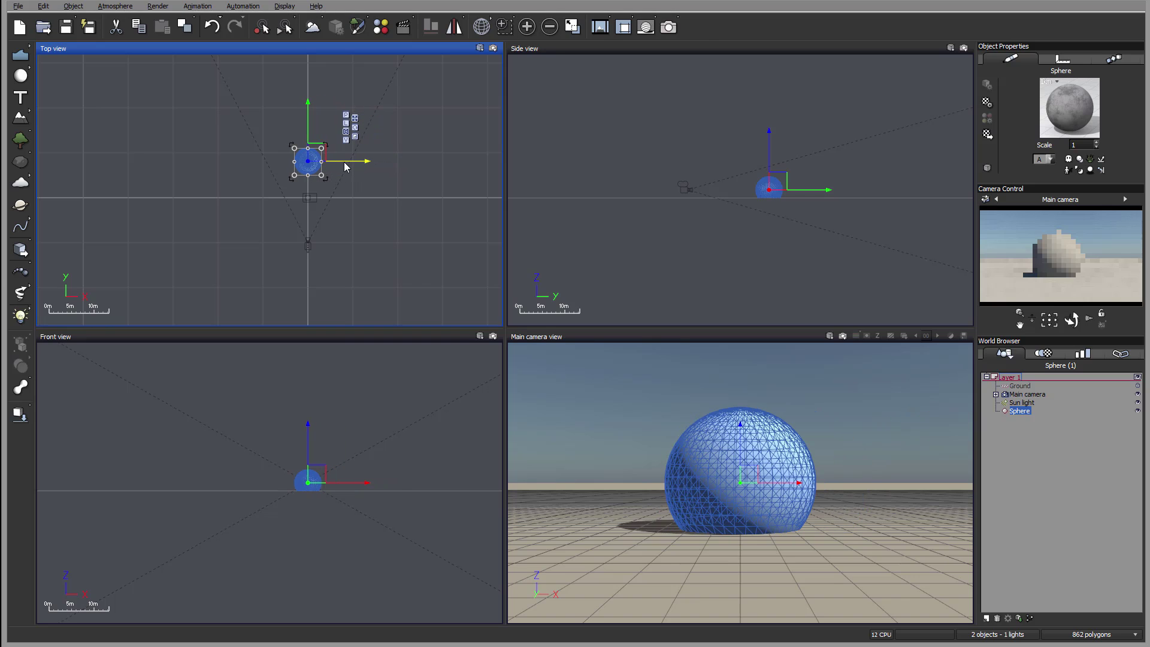
Raise the sphere well above the ground in the front view and bring it closer to the camera in the top view.
{"action": "mouse_move", "coordinate": [305, 432]}
{"action": "left_mouse_down"}
{"action": "mouse_move", "coordinate": [295, 351]}
{"action": "mouse_move", "coordinate": [299, 423]}
{"action": "mouse_move", "coordinate": [228, 381]}
{"action": "mouse_move", "coordinate": [204, 394]}
{"action": "mouse_move", "coordinate": [413, 415]}
{"action": "mouse_move", "coordinate": [348, 409]}
{"action": "mouse_move", "coordinate": [309, 440]}
{"action": "mouse_move", "coordinate": [307, 359]}
{"action": "mouse_move", "coordinate": [306, 432]}
{"action": "mouse_move", "coordinate": [306, 408]}
{"action": "mouse_move", "coordinate": [308, 419]}
{"action": "left_mouse_up"}
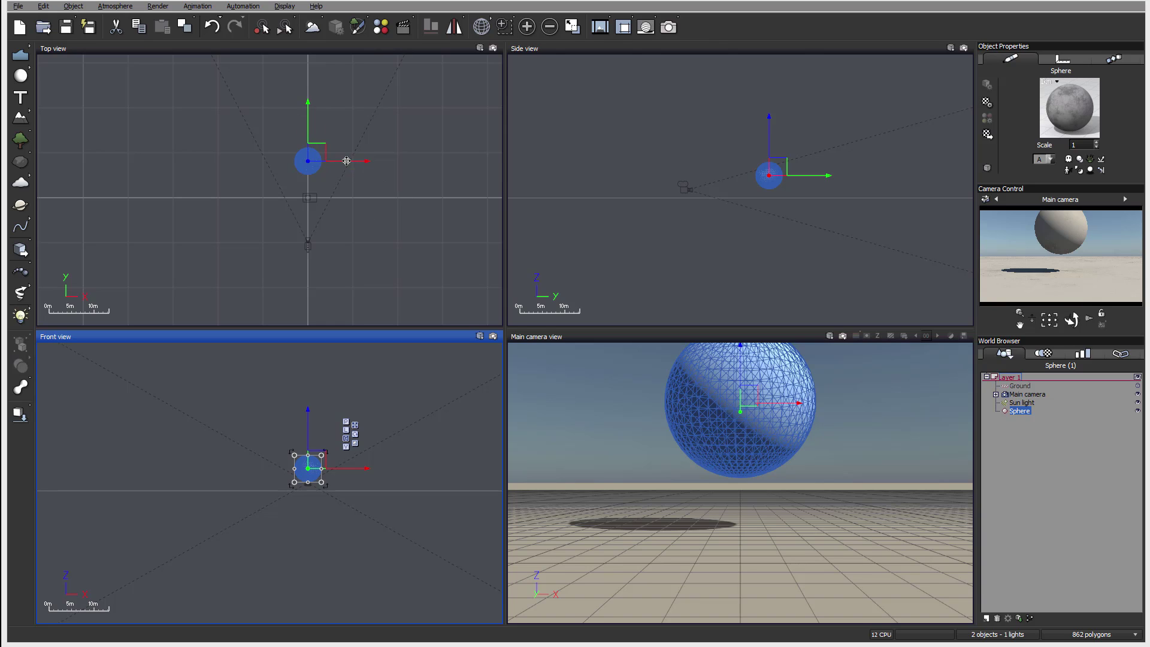
{"action": "left_click_drag", "start_coordinate": [319, 149], "coordinate": [315, 278]}
{"action": "left_click_drag", "start_coordinate": [215, 242], "coordinate": [322, 179]}
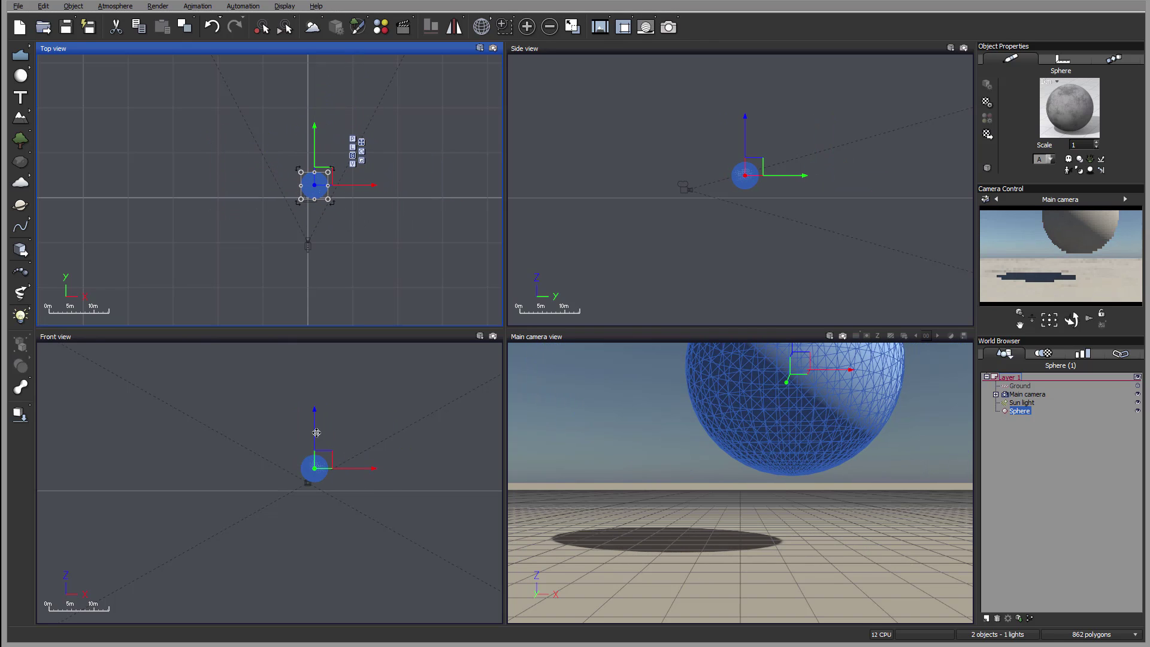
{"action": "mouse_move", "coordinate": [304, 171]}
{"action": "left_mouse_down"}
{"action": "mouse_move", "coordinate": [384, 174]}
{"action": "mouse_move", "coordinate": [249, 161]}
{"action": "mouse_move", "coordinate": [302, 210]}
{"action": "mouse_move", "coordinate": [321, 153]}
{"action": "mouse_move", "coordinate": [329, 268]}
{"action": "mouse_move", "coordinate": [312, 175]}
{"action": "left_mouse_up"}
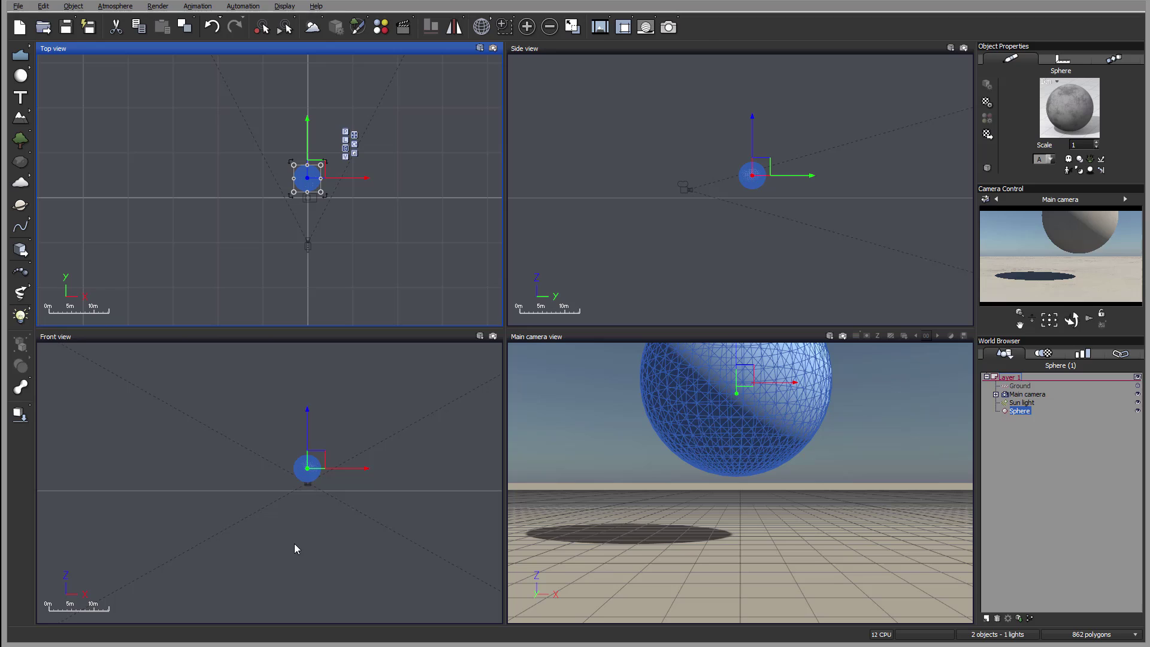
{"action": "mouse_move", "coordinate": [316, 461]}
{"action": "left_mouse_down"}
{"action": "mouse_move", "coordinate": [321, 372]}
{"action": "mouse_move", "coordinate": [316, 475]}
{"action": "mouse_move", "coordinate": [394, 458]}
{"action": "mouse_move", "coordinate": [252, 454]}
{"action": "mouse_move", "coordinate": [386, 453]}
{"action": "mouse_move", "coordinate": [271, 457]}
{"action": "mouse_move", "coordinate": [318, 460]}
{"action": "mouse_move", "coordinate": [313, 446]}
{"action": "left_mouse_up"}
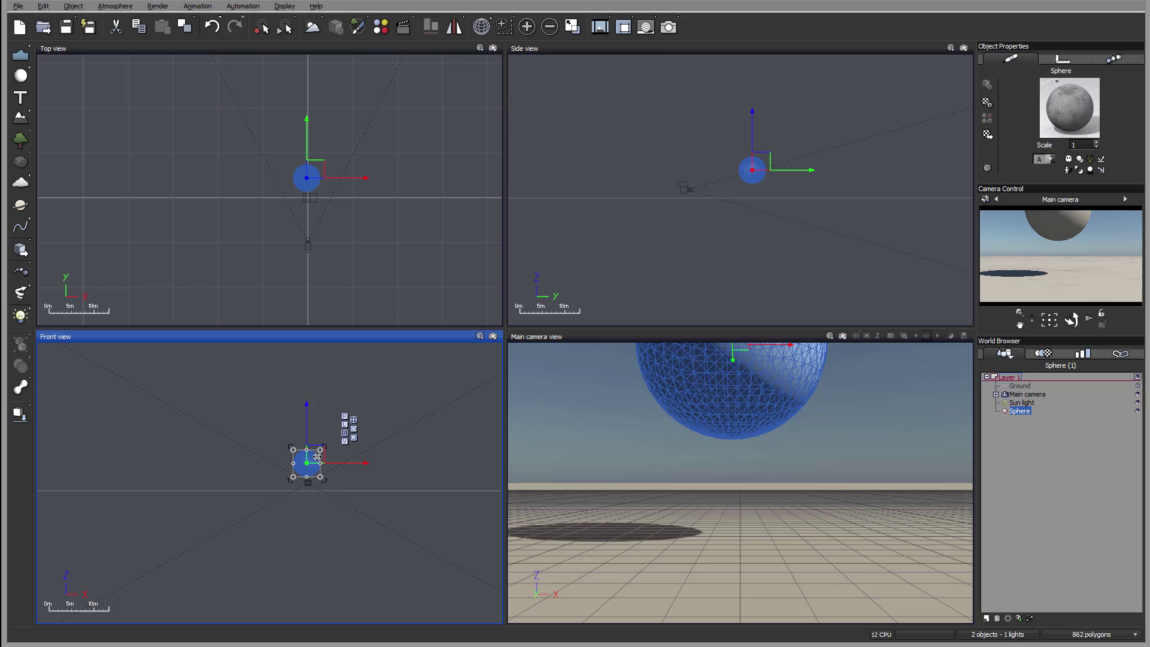
Rotate the sphere about its vertical axis in the top view using its corner handle.
{"action": "right_click_drag", "start_coordinate": [392, 162], "coordinate": [316, 189]}
{"action": "scroll", "coordinate": [368, 179], "scroll_direction": "up", "scroll_amount": 4}
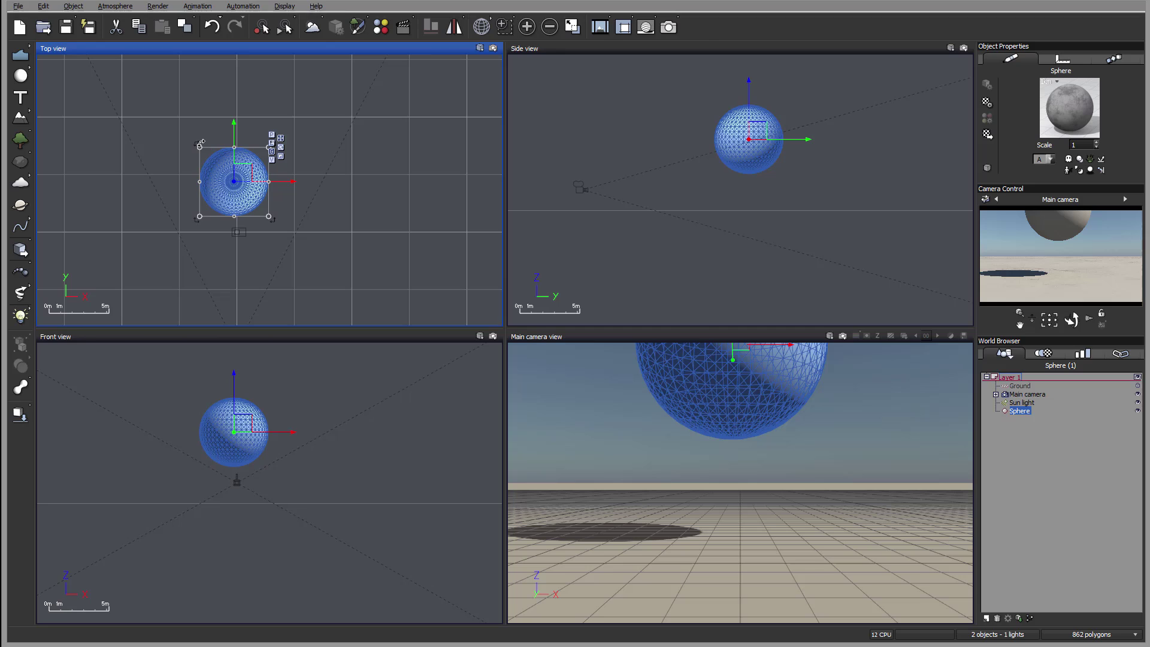
{"action": "mouse_move", "coordinate": [196, 142]}
{"action": "left_mouse_down"}
{"action": "mouse_move", "coordinate": [176, 123]}
{"action": "mouse_move", "coordinate": [190, 137]}
{"action": "left_mouse_up"}
Add a cube behind the sphere, offset to one side, and rotate it about its vertical axis in the top view.
{"action": "left_click_drag", "start_coordinate": [22, 76], "coordinate": [76, 82]}
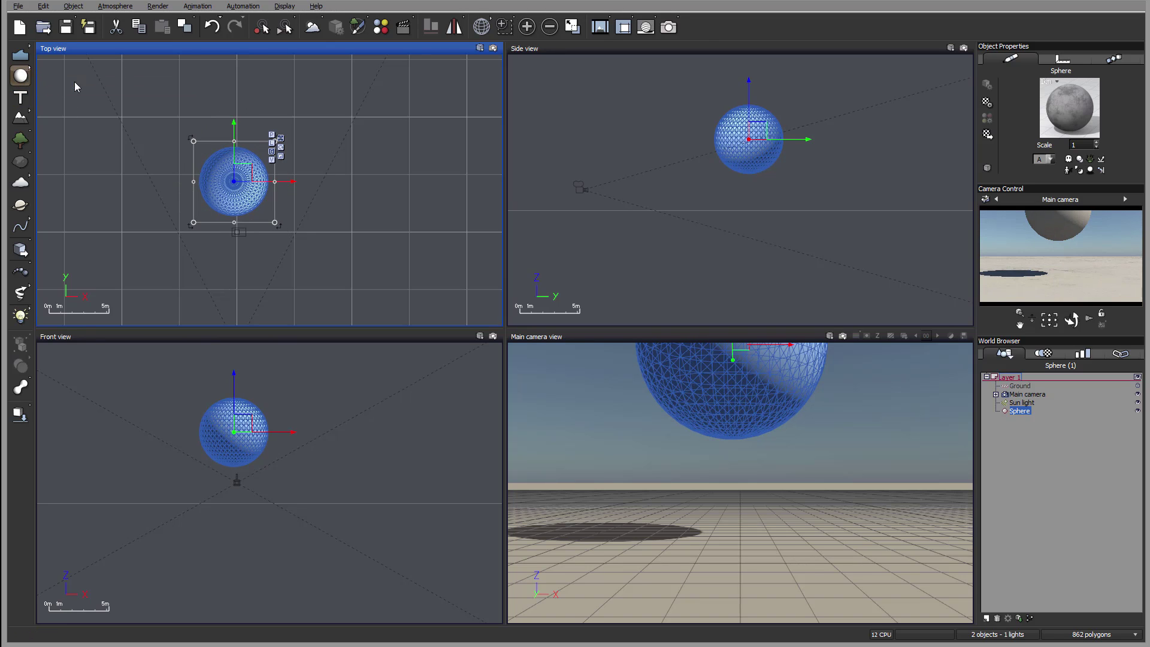
{"action": "left_click_drag", "start_coordinate": [276, 181], "coordinate": [296, 105]}
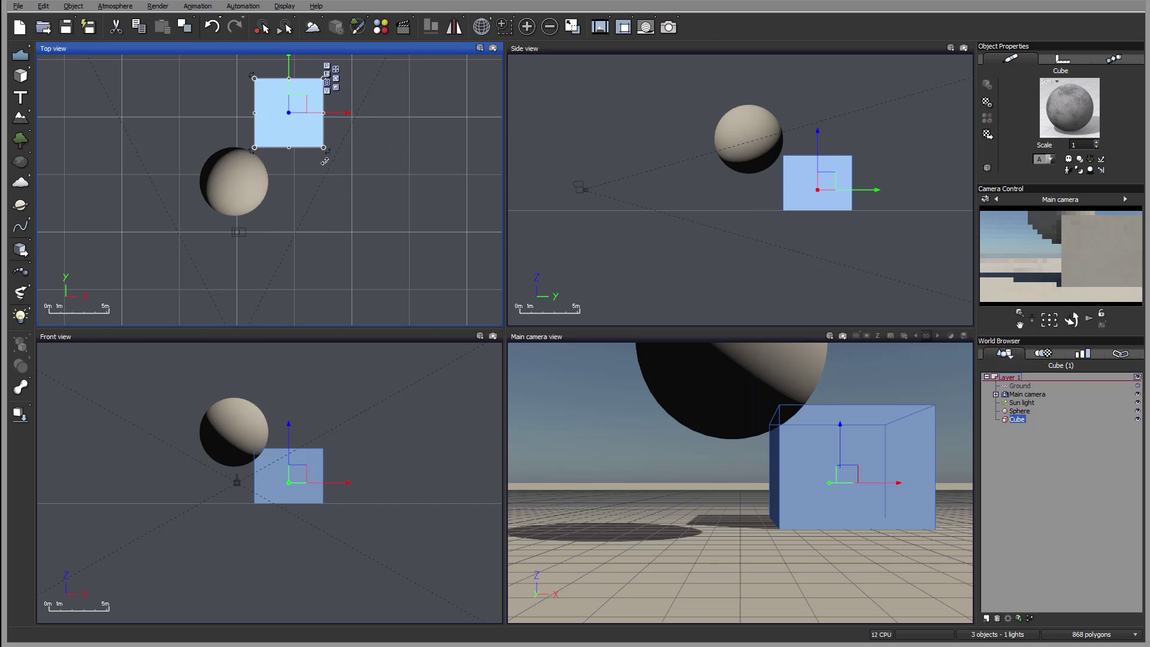
{"action": "left_click_drag", "start_coordinate": [302, 174], "coordinate": [293, 142]}
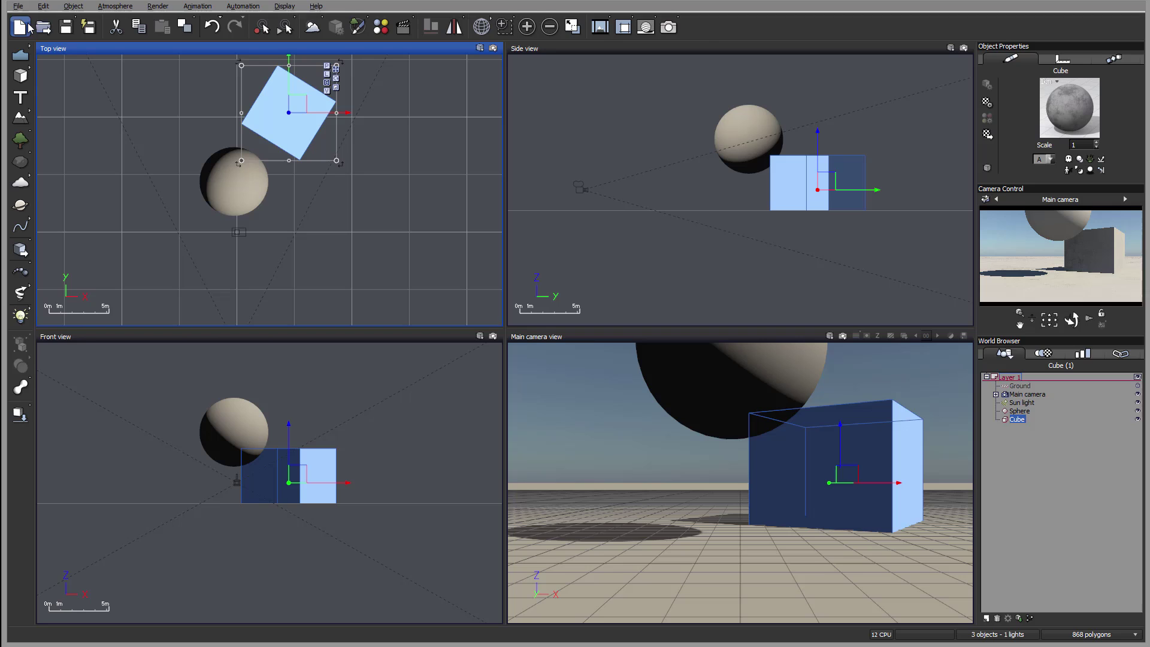
Examine the snapping grid resolution in the Units & Coordinates options and close the options without changing anything.
{"action": "left_click", "coordinate": [21, 8]}
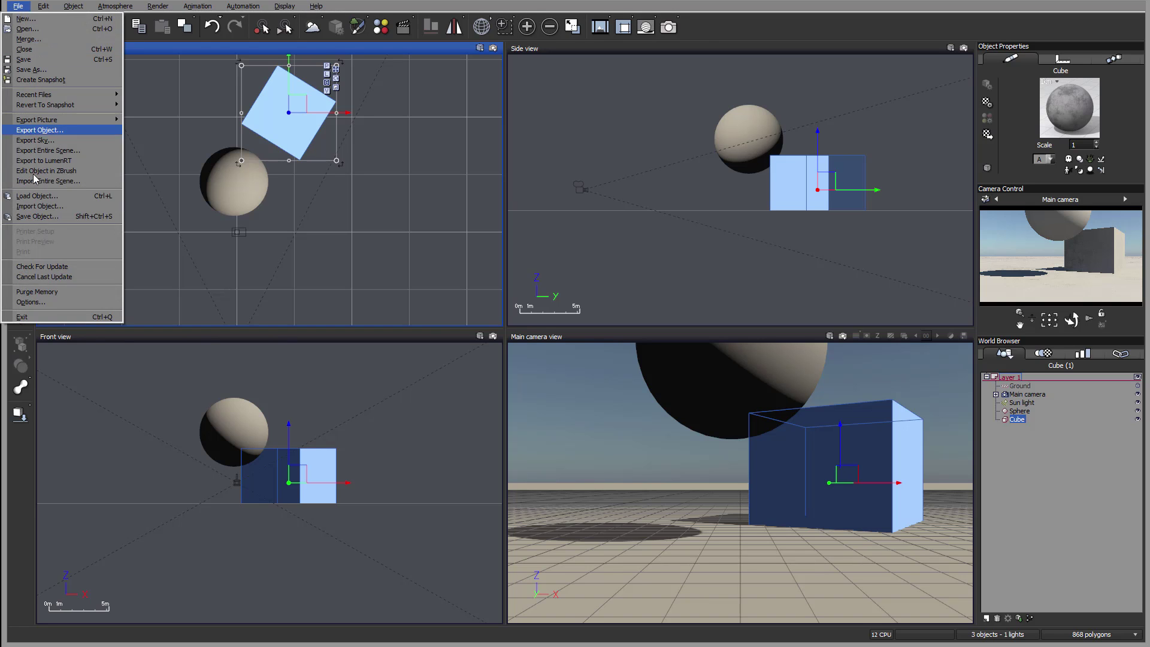
{"action": "left_click", "coordinate": [27, 299]}
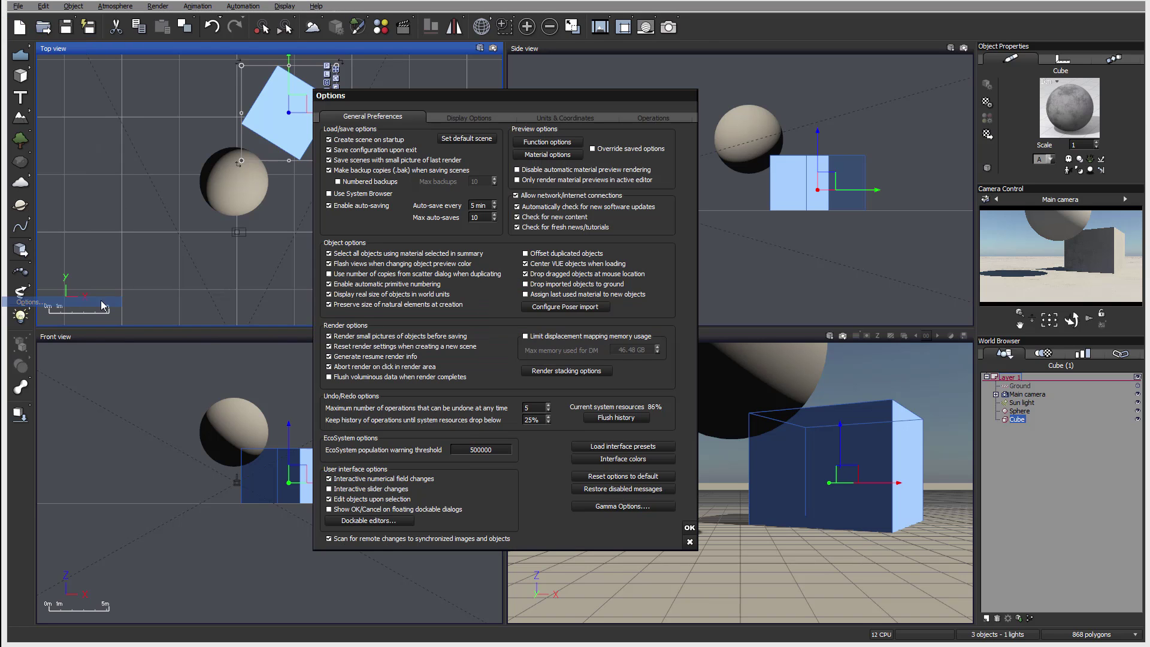
{"action": "left_click", "coordinate": [652, 115]}
{"action": "left_click", "coordinate": [595, 119]}
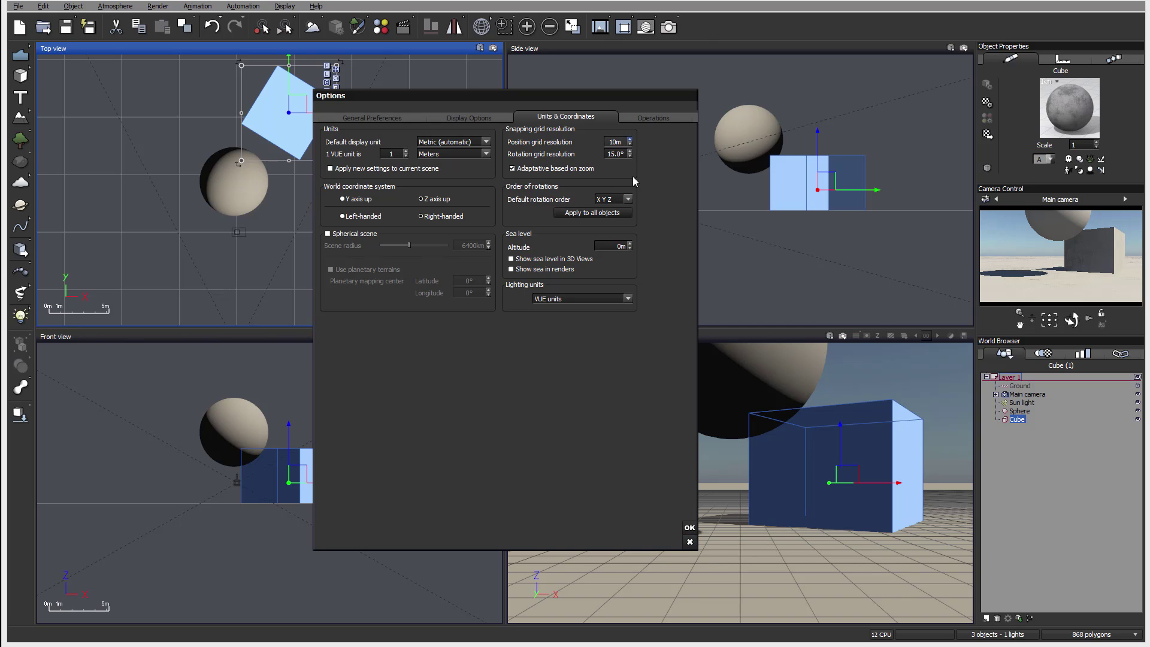
{"action": "left_click", "coordinate": [689, 542]}
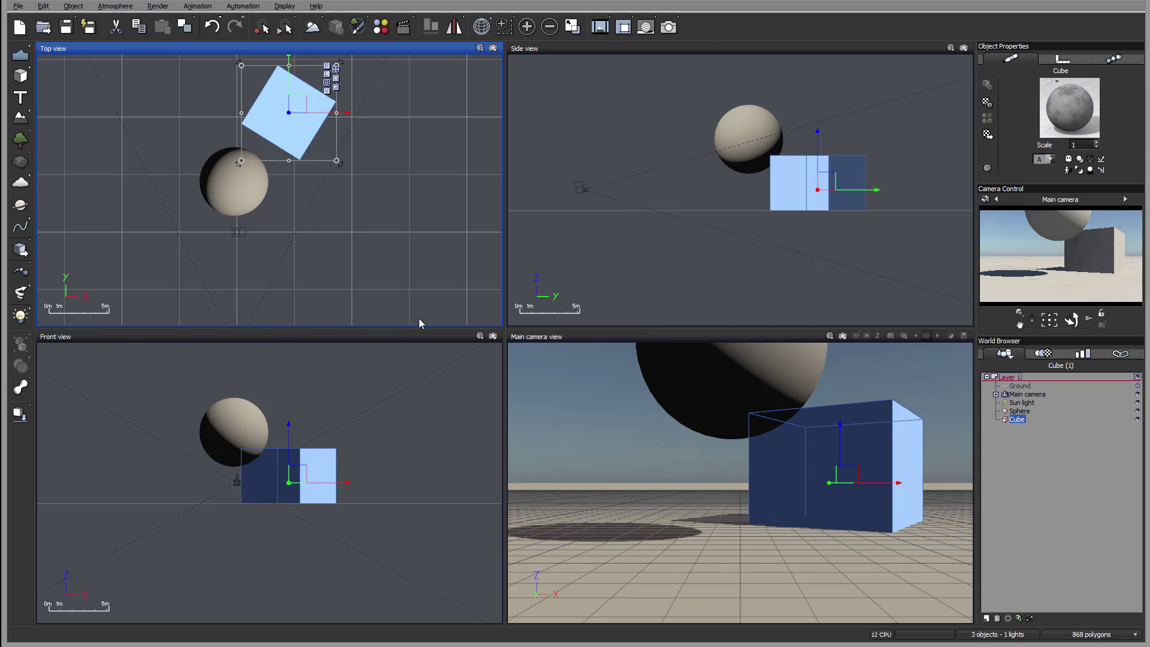
Shift the cube slightly in the top view and stretch it horizontally into a wider, slanted block.
{"action": "left_click_drag", "start_coordinate": [300, 100], "coordinate": [310, 102]}
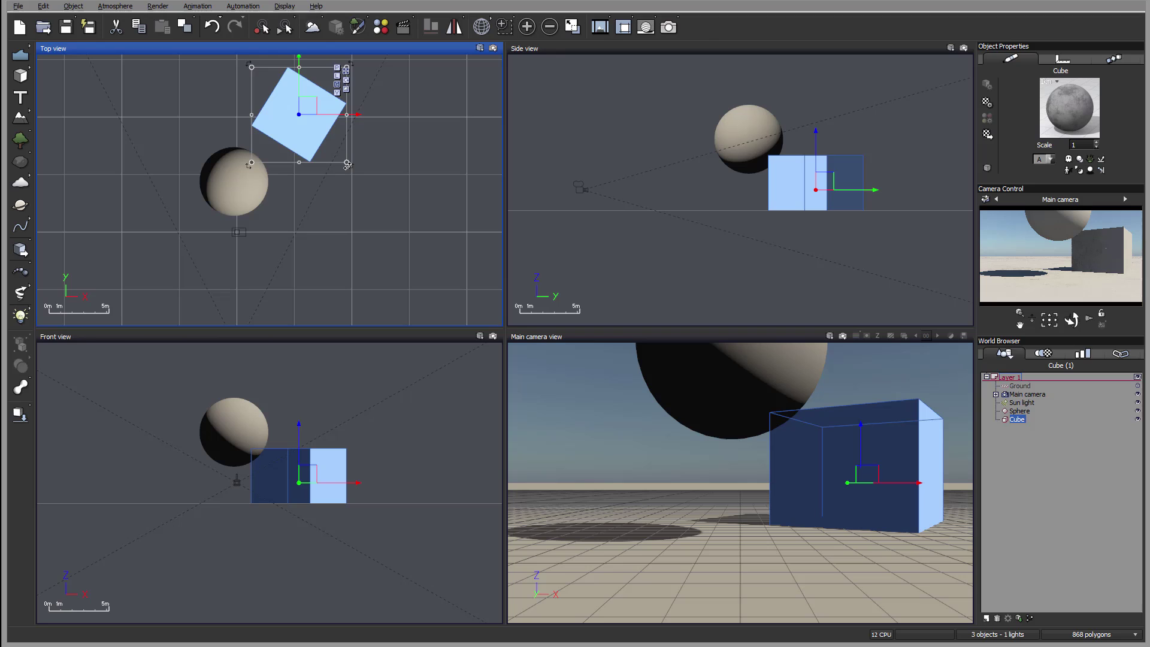
{"action": "left_click_drag", "start_coordinate": [345, 164], "coordinate": [360, 198]}
{"action": "mouse_move", "coordinate": [298, 159]}
{"action": "left_mouse_down"}
{"action": "mouse_move", "coordinate": [303, 123]}
{"action": "mouse_move", "coordinate": [317, 223]}
{"action": "mouse_move", "coordinate": [301, 113]}
{"action": "mouse_move", "coordinate": [303, 186]}
{"action": "mouse_move", "coordinate": [302, 144]}
{"action": "mouse_move", "coordinate": [304, 156]}
{"action": "left_mouse_up"}
{"action": "left_click_drag", "start_coordinate": [251, 110], "coordinate": [174, 110]}
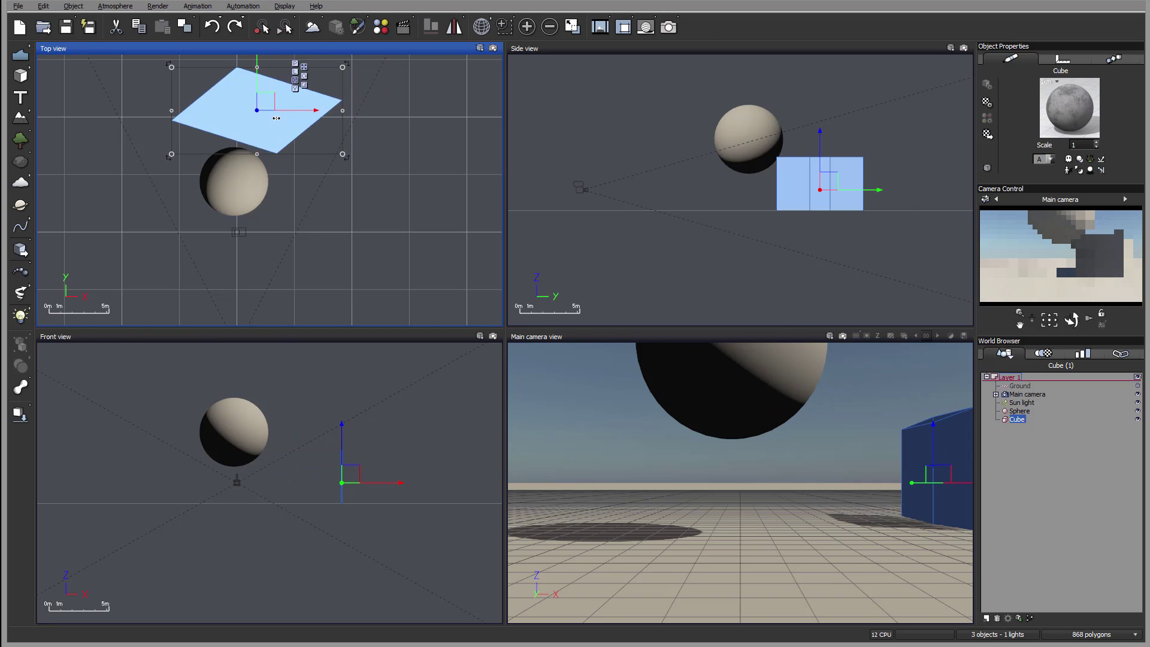
{"action": "left_click_drag", "start_coordinate": [341, 124], "coordinate": [314, 124]}
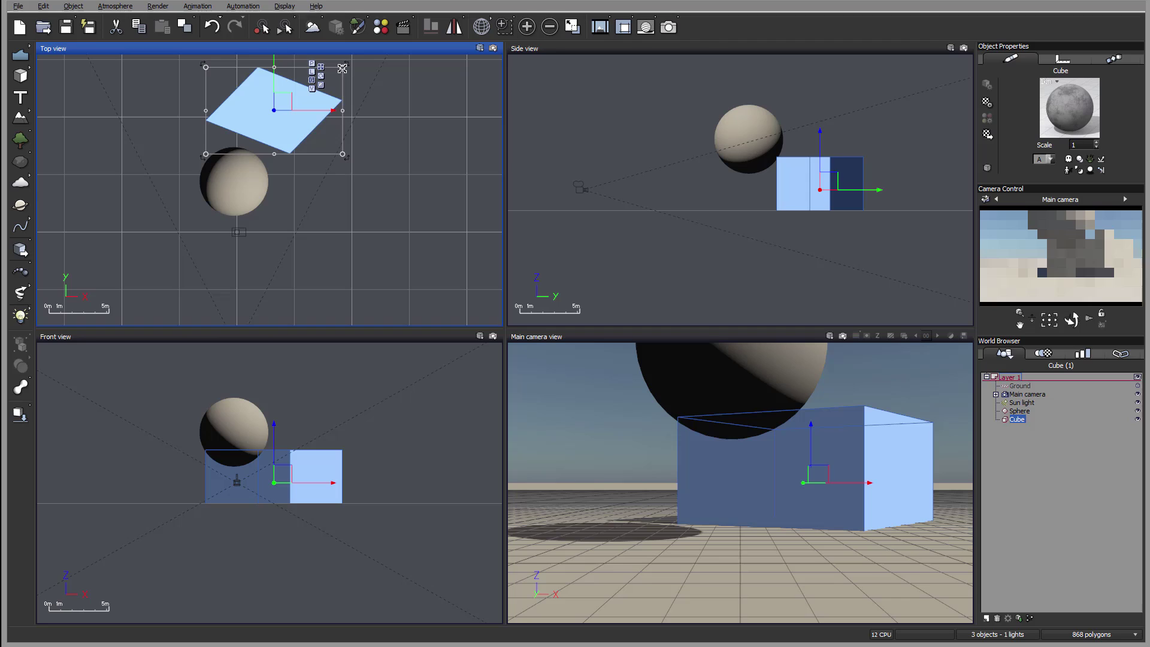
{"action": "key", "text": "ctrl+z"}
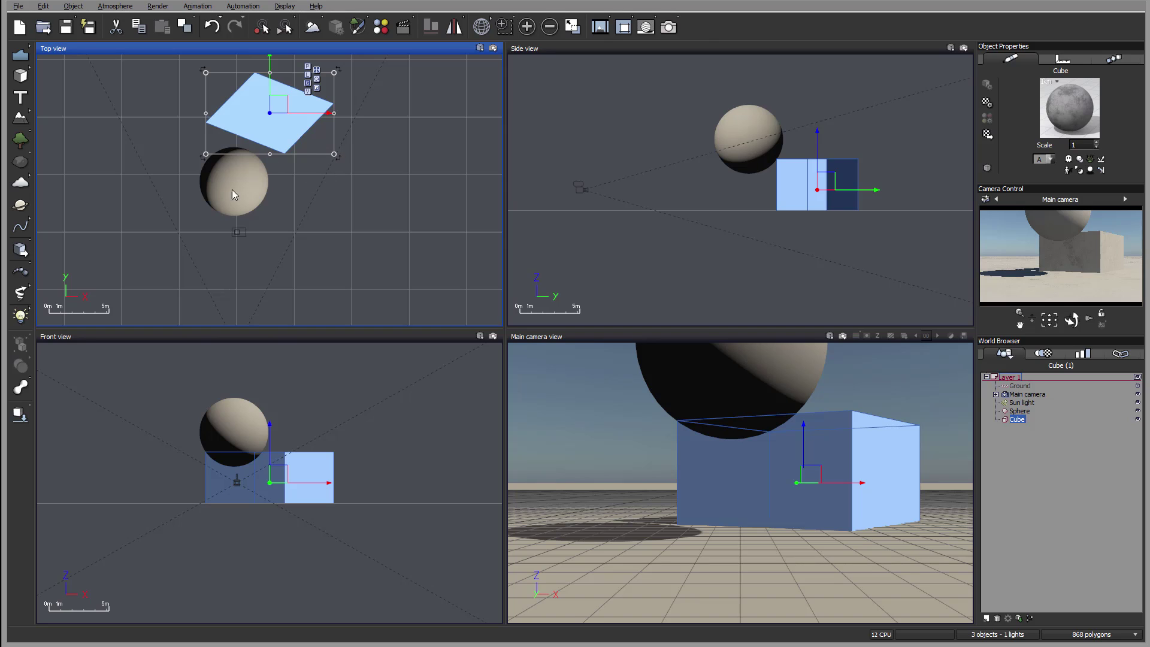
Move the sphere over the cube in the top view.
{"action": "left_click", "coordinate": [1028, 411]}
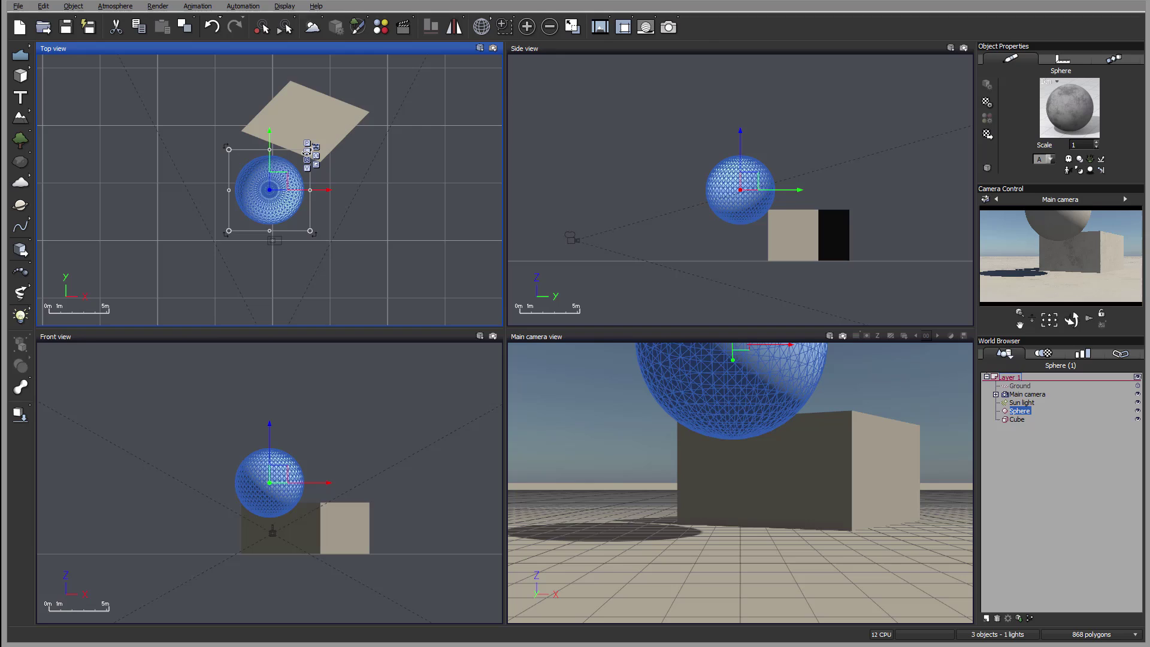
{"action": "left_click_drag", "start_coordinate": [270, 187], "coordinate": [317, 122]}
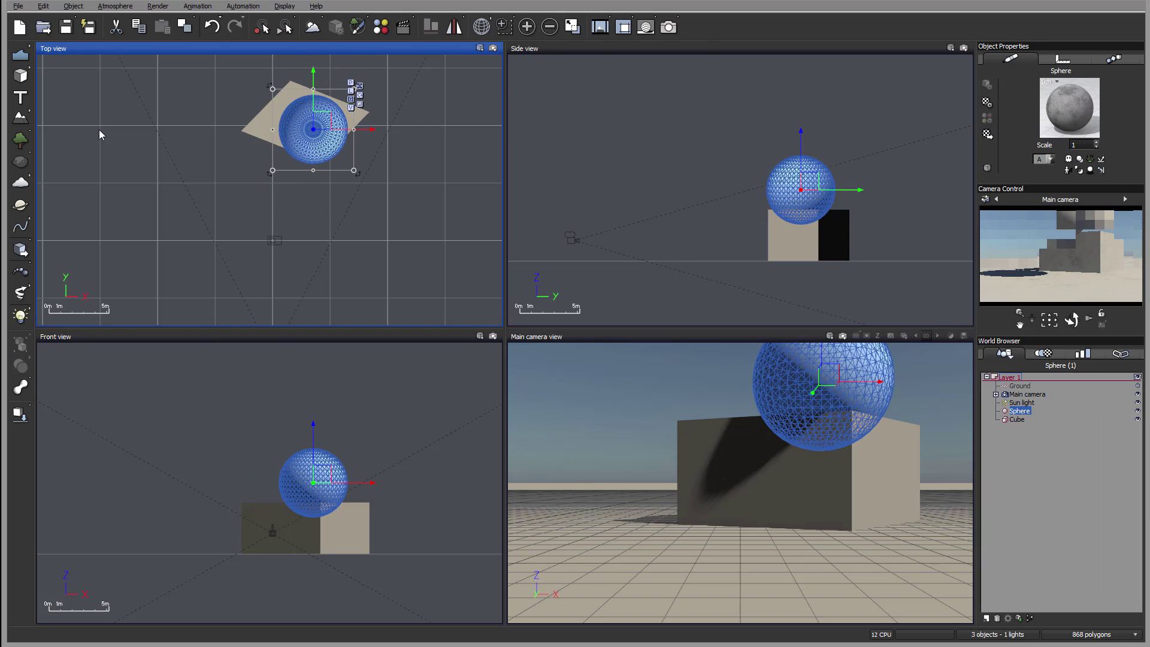
Duplicate the cube five times, spreading the copies around the sphere in the top view, and select the copy nearest the camera.
{"action": "left_click", "coordinate": [310, 118]}
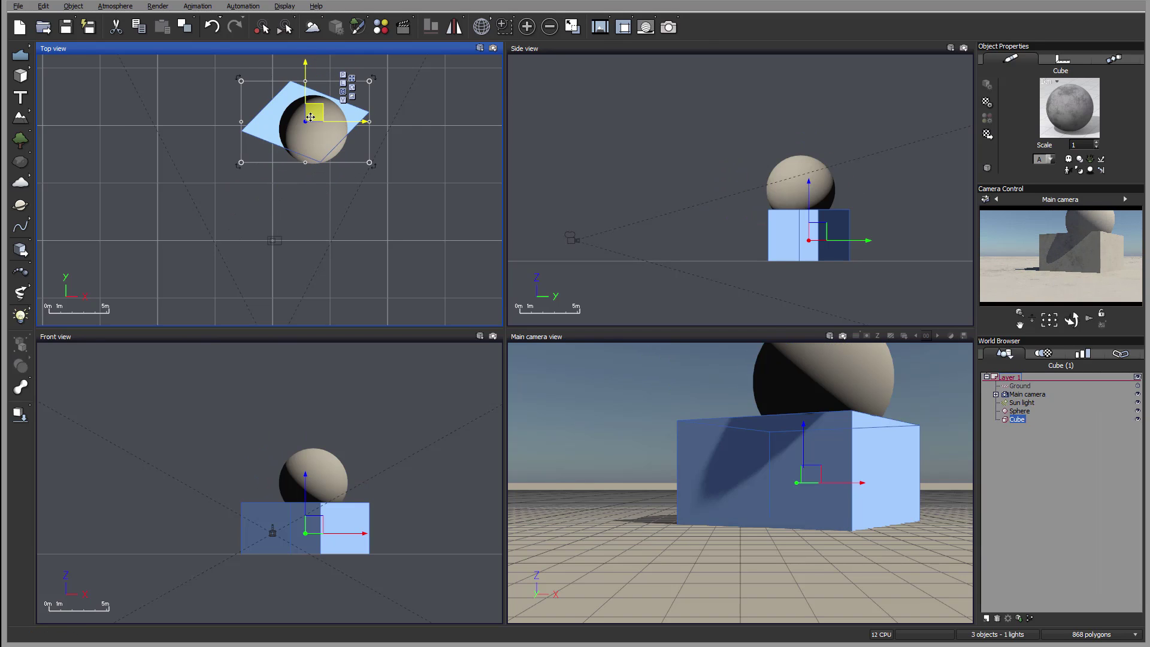
{"action": "left_click_drag", "start_coordinate": [311, 118], "coordinate": [331, 82], "text": "alt"}
{"action": "key", "text": "ctrl+d"}
{"action": "left_click_drag", "start_coordinate": [333, 88], "coordinate": [375, 156], "text": "alt"}
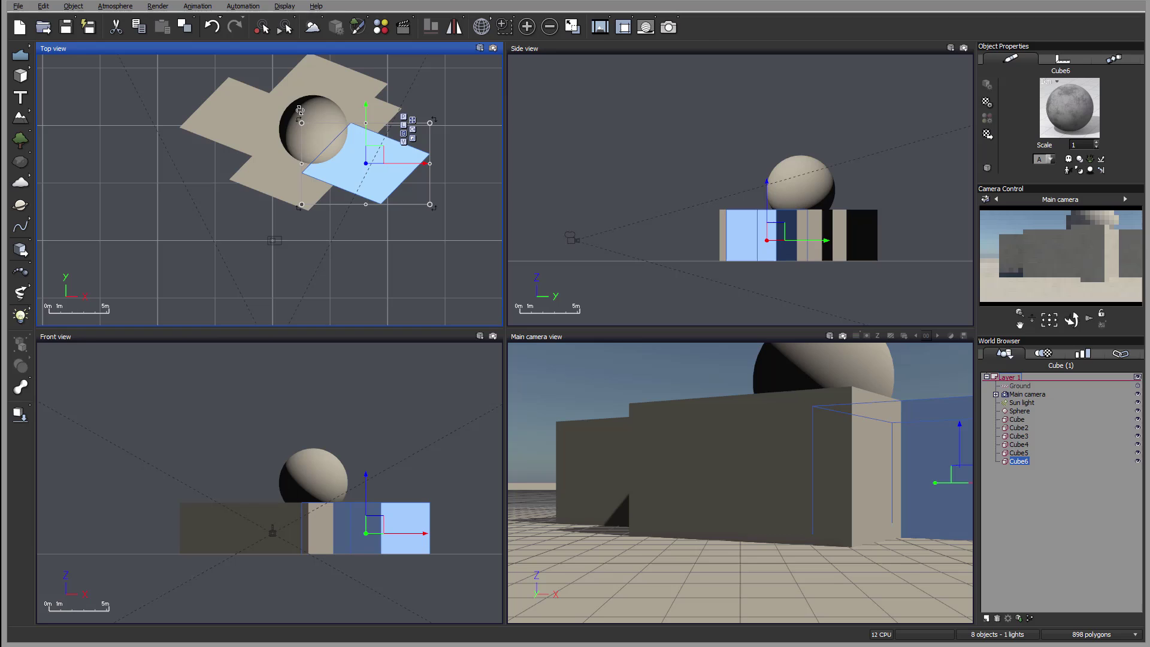
{"action": "left_click", "coordinate": [274, 124]}
{"action": "left_click", "coordinate": [283, 195]}
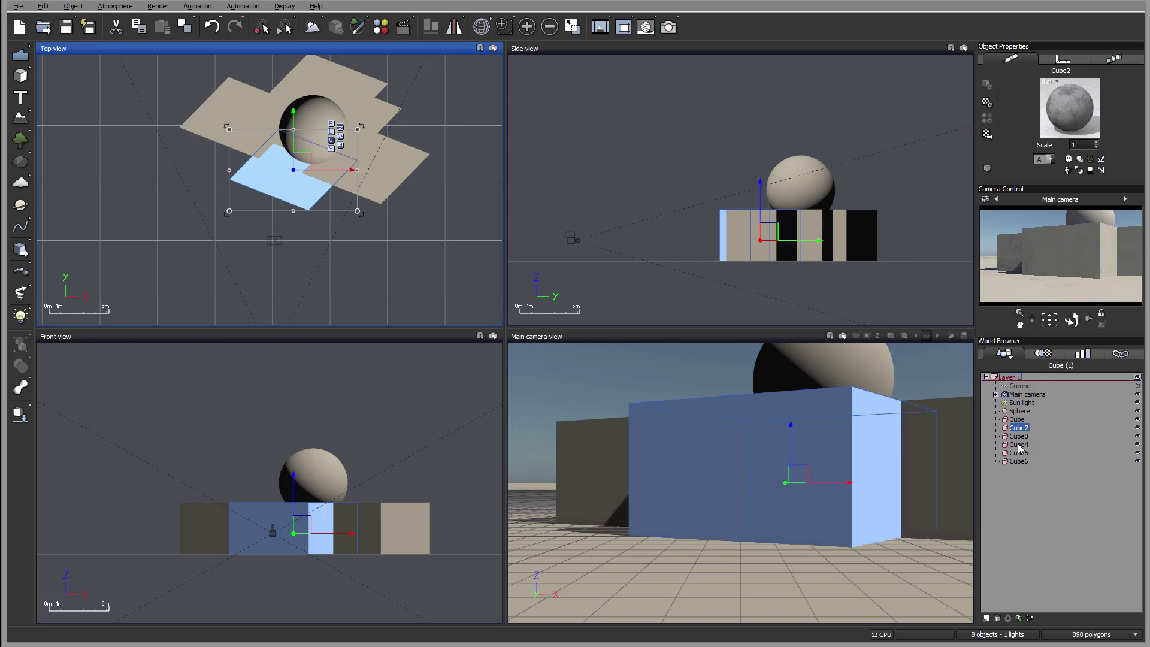
Switch the sphere to the rotation gizmo and rotate it in the top and front views.
{"action": "left_click", "coordinate": [1021, 411]}
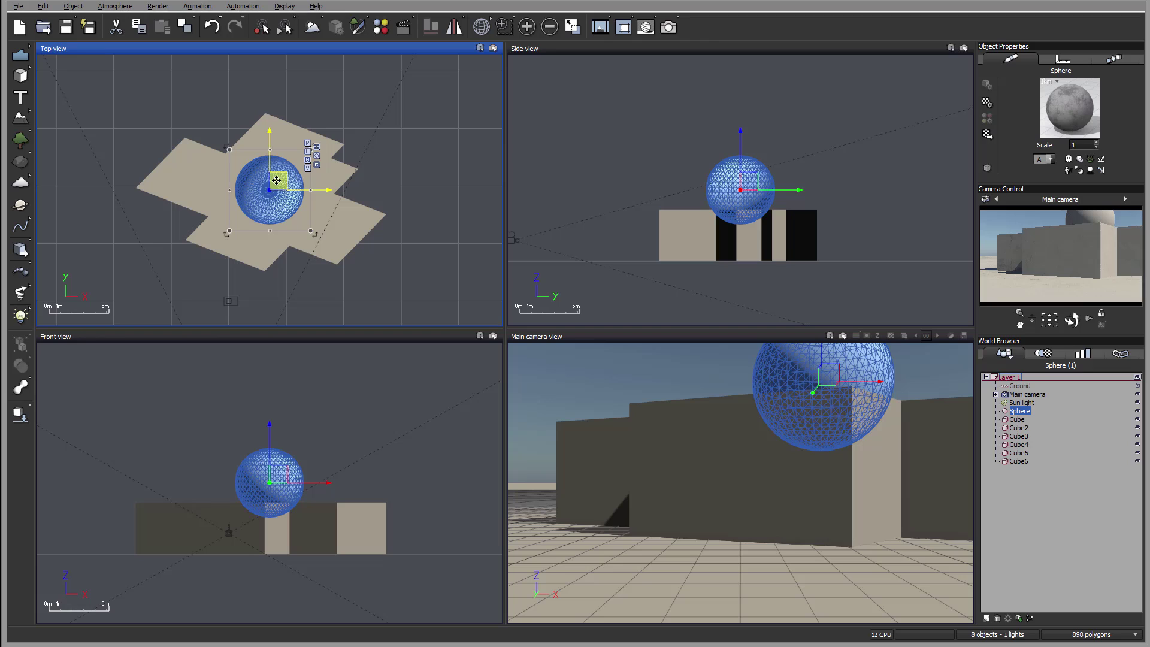
{"action": "left_click", "coordinate": [317, 156]}
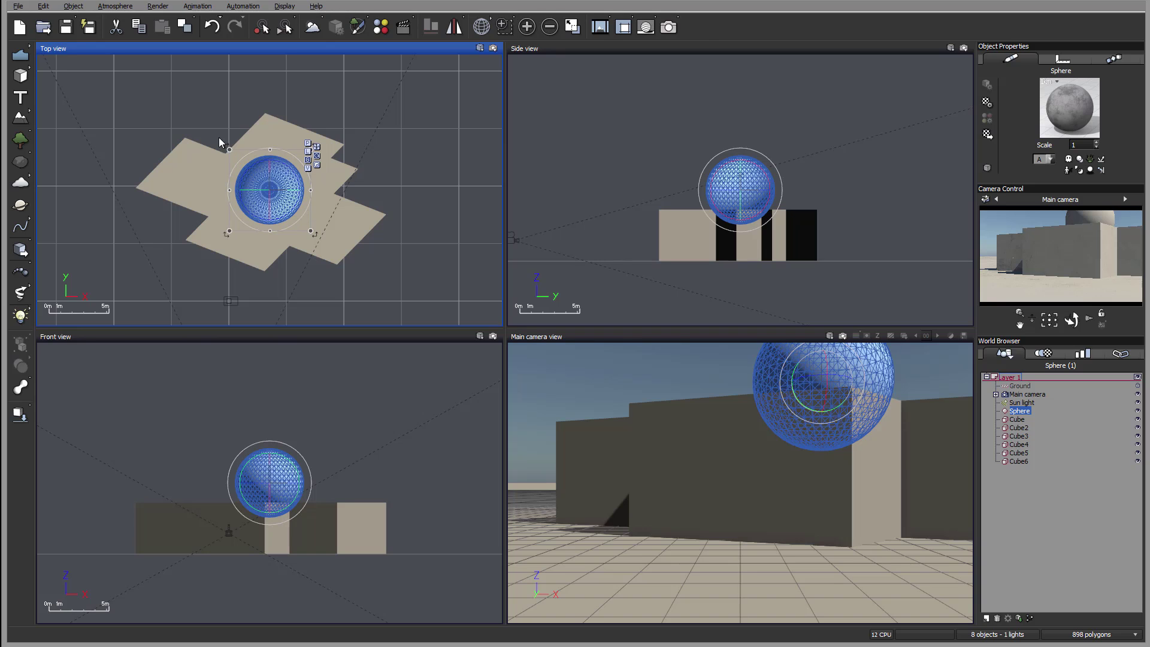
{"action": "left_click_drag", "start_coordinate": [280, 163], "coordinate": [342, 126]}
{"action": "left_click", "coordinate": [288, 476]}
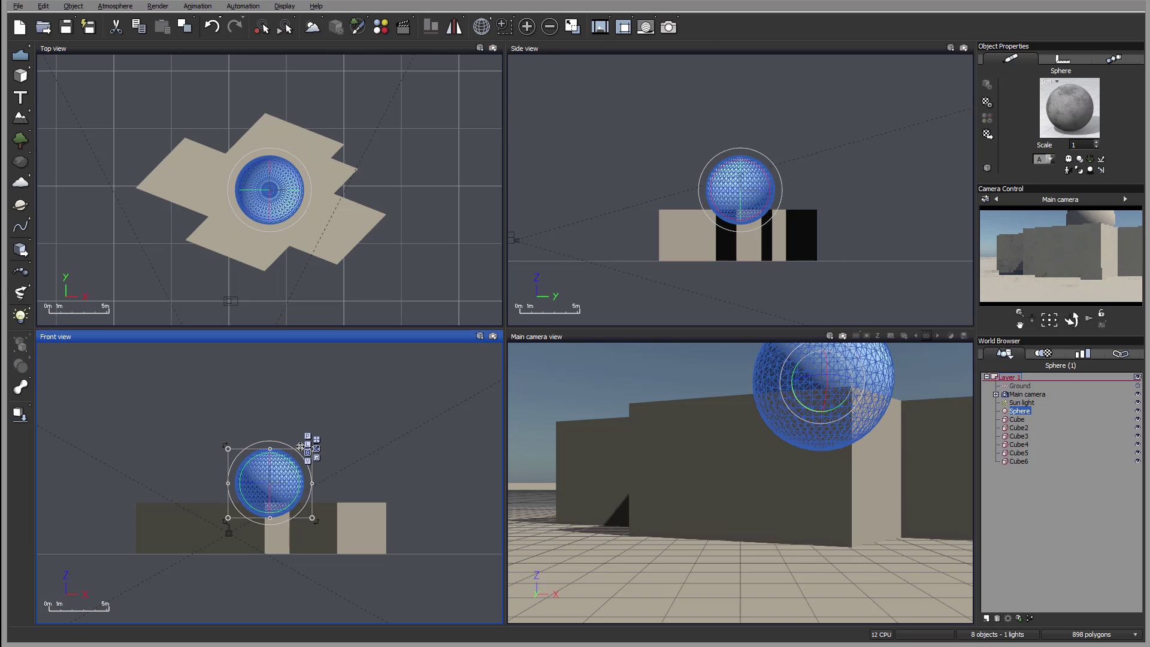
{"action": "left_click_drag", "start_coordinate": [312, 445], "coordinate": [253, 454]}
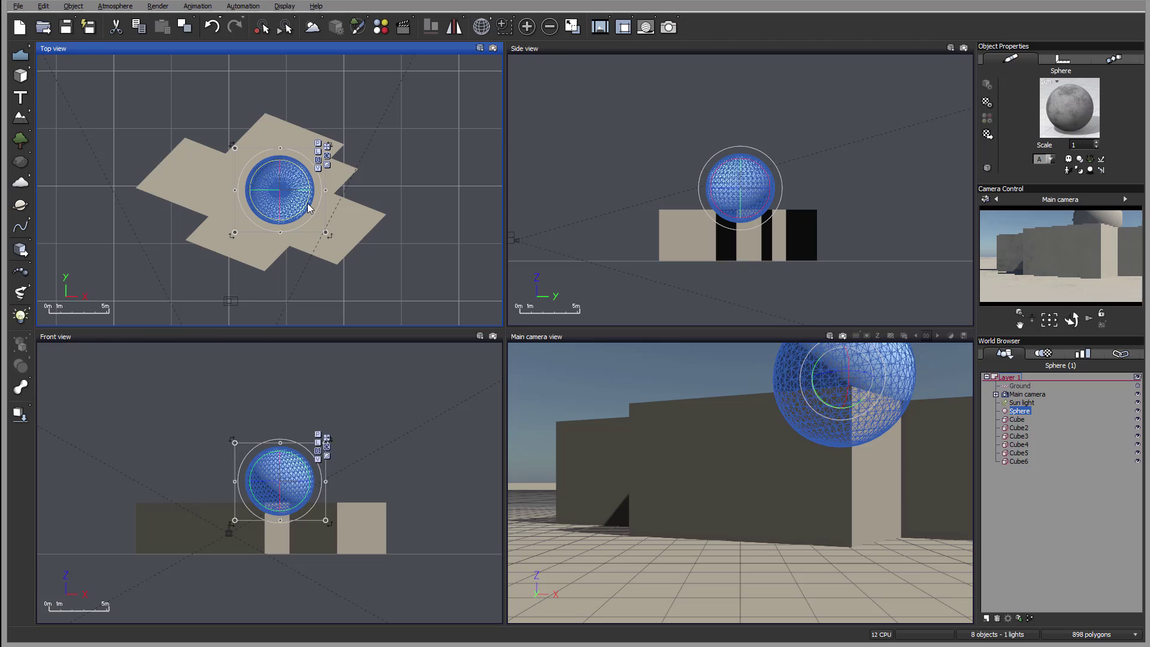
Switch the sphere to the resize gizmo and stretch it horizontally into a flattened ellipsoid.
{"action": "left_click", "coordinate": [327, 165]}
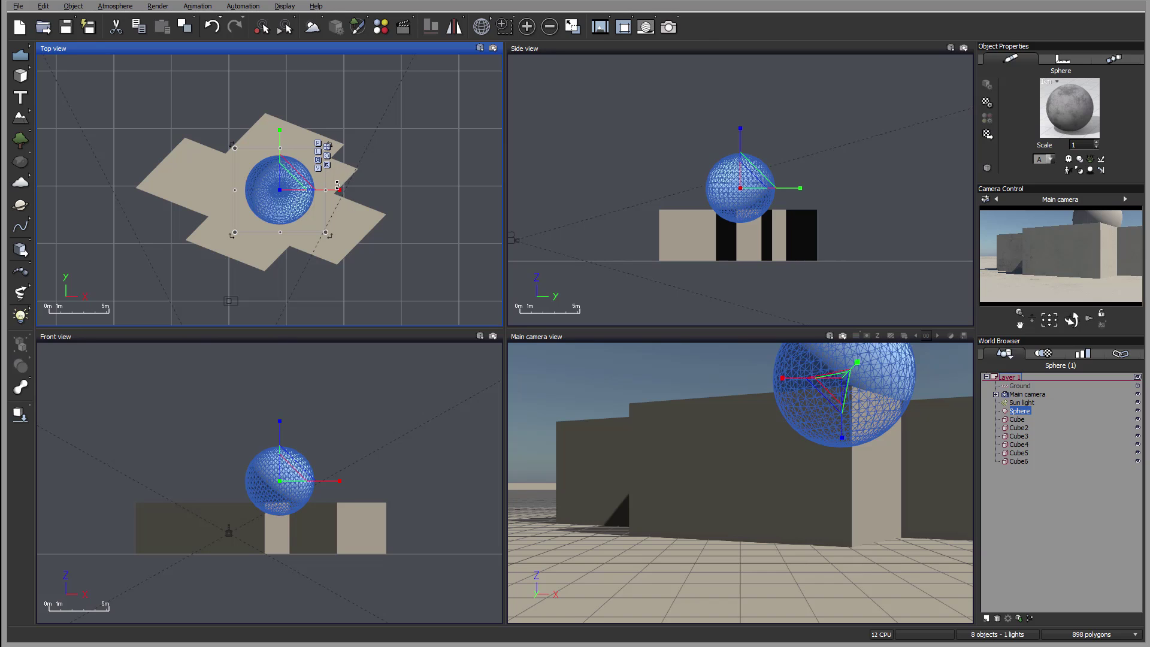
{"action": "mouse_move", "coordinate": [359, 191]}
{"action": "left_mouse_down"}
{"action": "mouse_move", "coordinate": [480, 191]}
{"action": "mouse_move", "coordinate": [312, 197]}
{"action": "mouse_move", "coordinate": [370, 207]}
{"action": "left_mouse_up"}
{"action": "left_click_drag", "start_coordinate": [280, 148], "coordinate": [274, 119]}
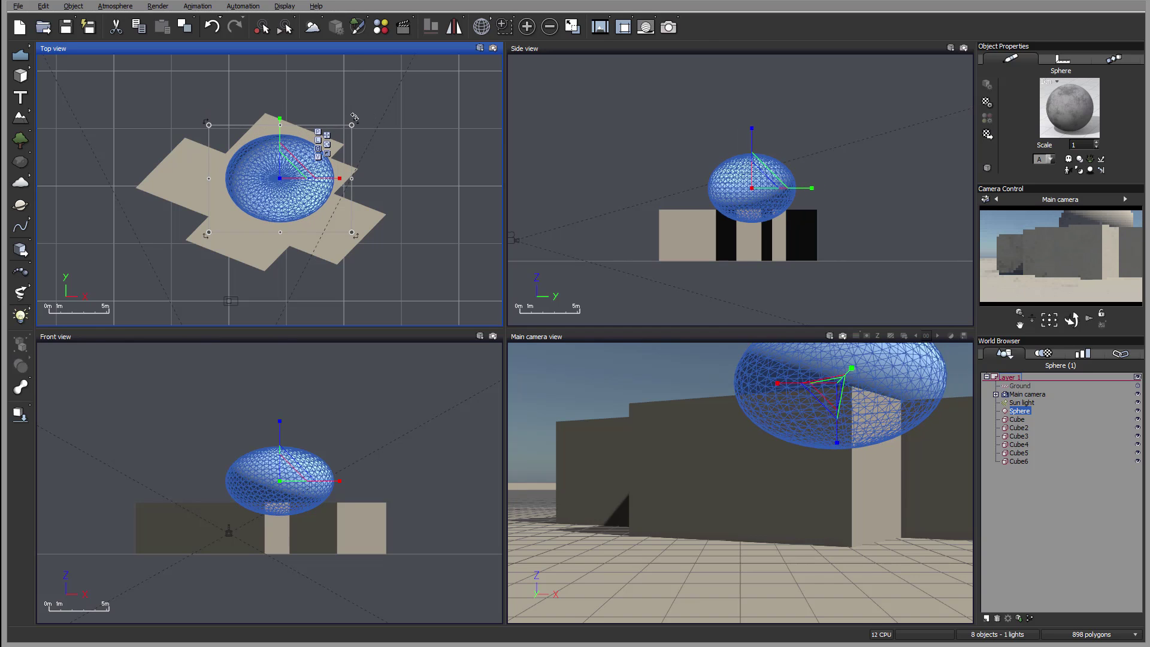
{"action": "left_click_drag", "start_coordinate": [384, 170], "coordinate": [343, 130]}
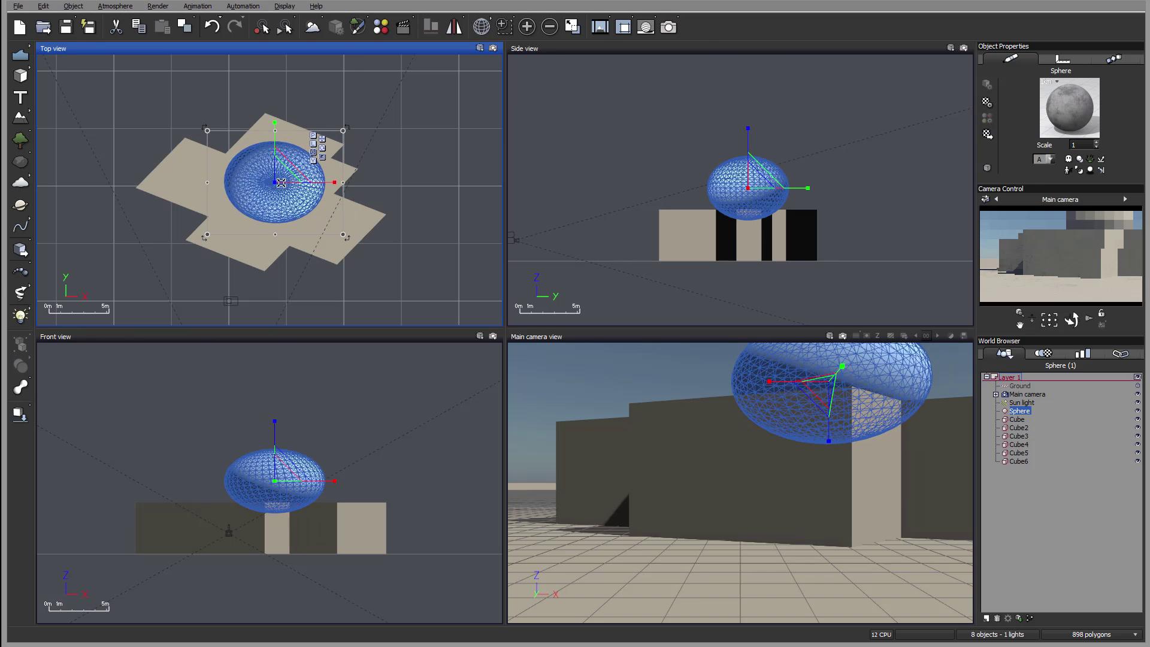
{"action": "left_click_drag", "start_coordinate": [283, 178], "coordinate": [278, 176]}
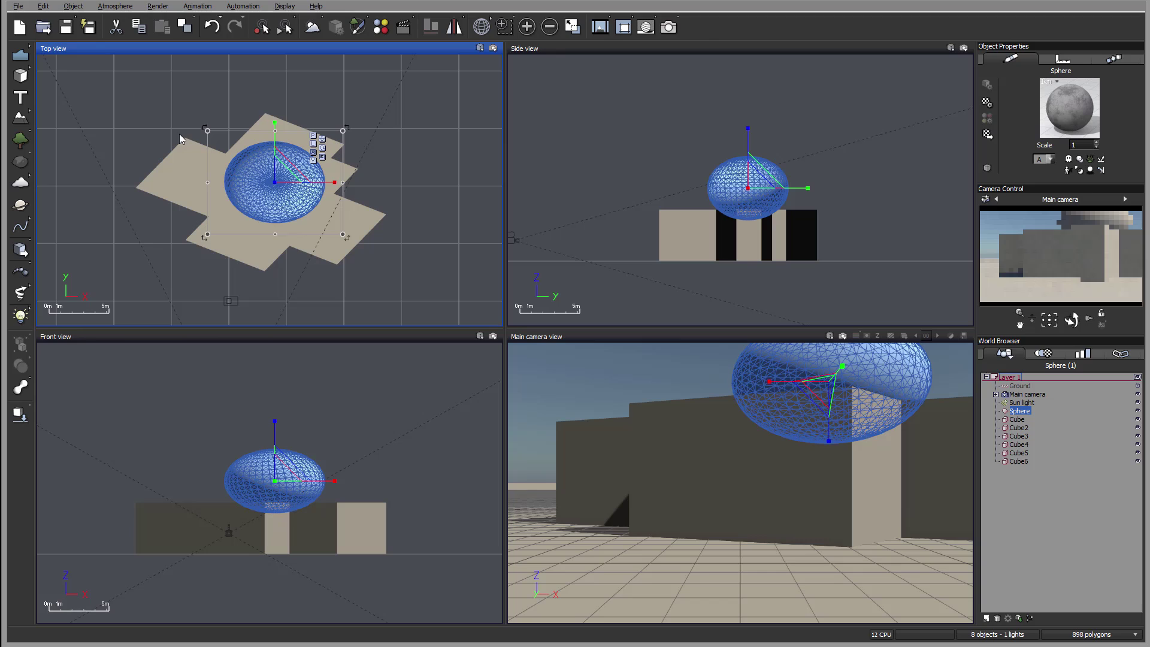
Rotate, resize and reposition the sphere with its bounding-box handles and gizmo in the top view.
{"action": "left_click_drag", "start_coordinate": [205, 124], "coordinate": [193, 193]}
{"action": "left_click_drag", "start_coordinate": [284, 173], "coordinate": [136, 224]}
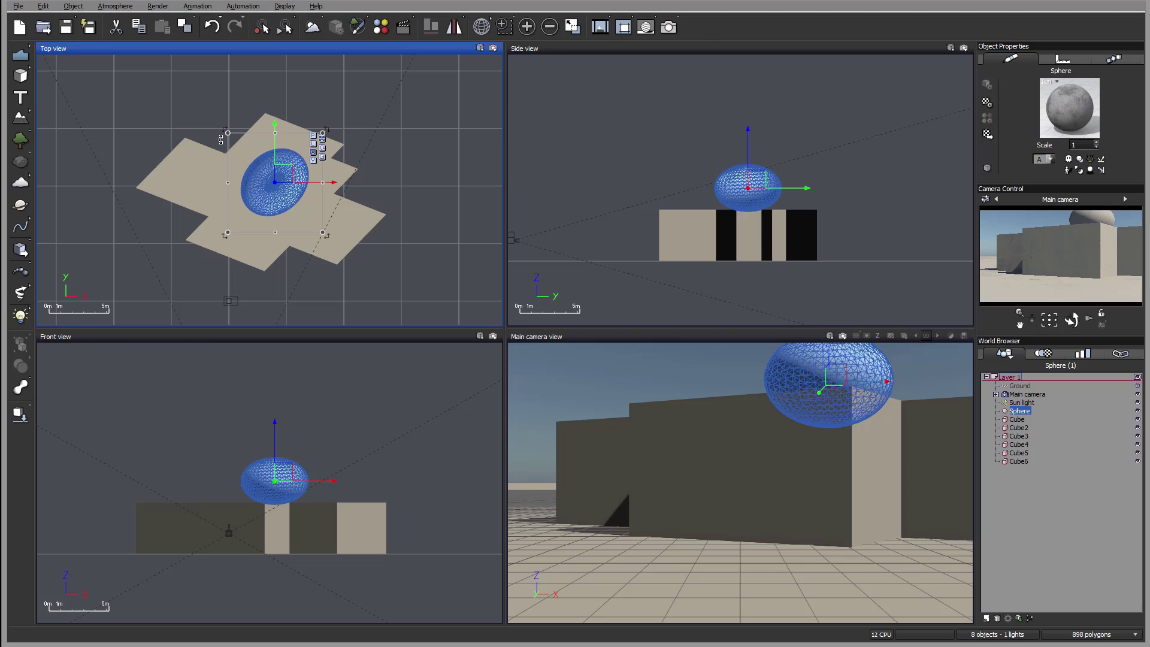
{"action": "left_click_drag", "start_coordinate": [228, 133], "coordinate": [207, 123]}
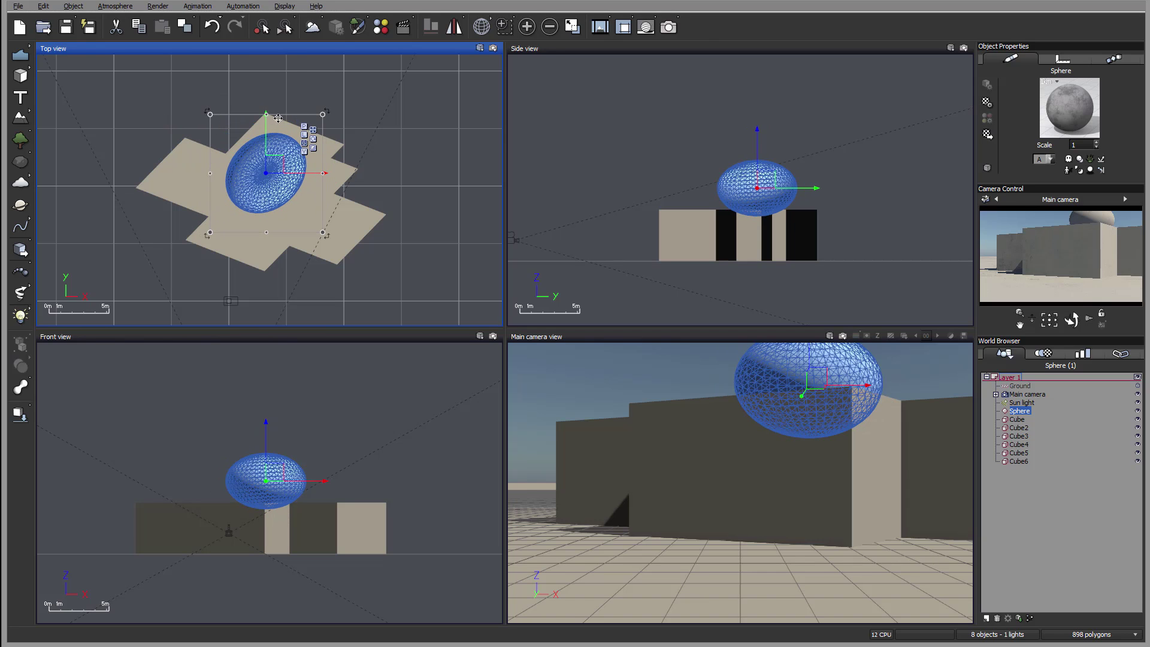
{"action": "mouse_move", "coordinate": [275, 117]}
{"action": "left_mouse_down"}
{"action": "mouse_move", "coordinate": [280, 151]}
{"action": "mouse_move", "coordinate": [277, 112]}
{"action": "mouse_move", "coordinate": [277, 138]}
{"action": "left_mouse_up"}
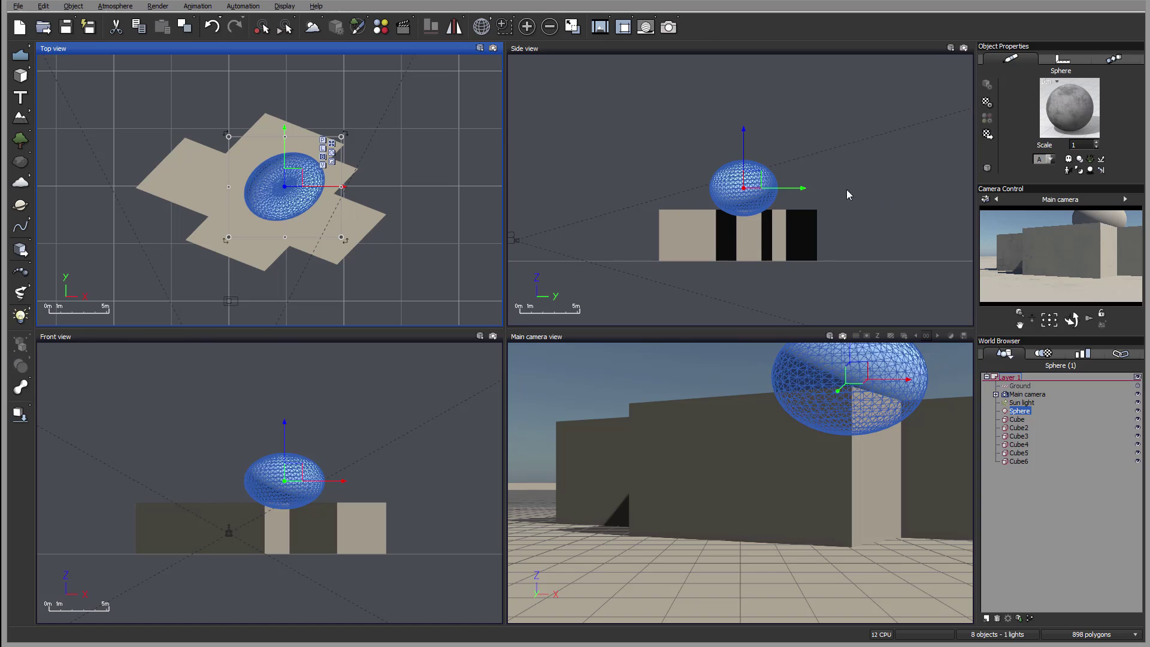
Lower the sphere partway into the cubes in the side view and align its gizmo to the local axes.
{"action": "right_click_drag", "start_coordinate": [847, 187], "coordinate": [881, 220]}
{"action": "left_click_drag", "start_coordinate": [781, 178], "coordinate": [781, 208]}
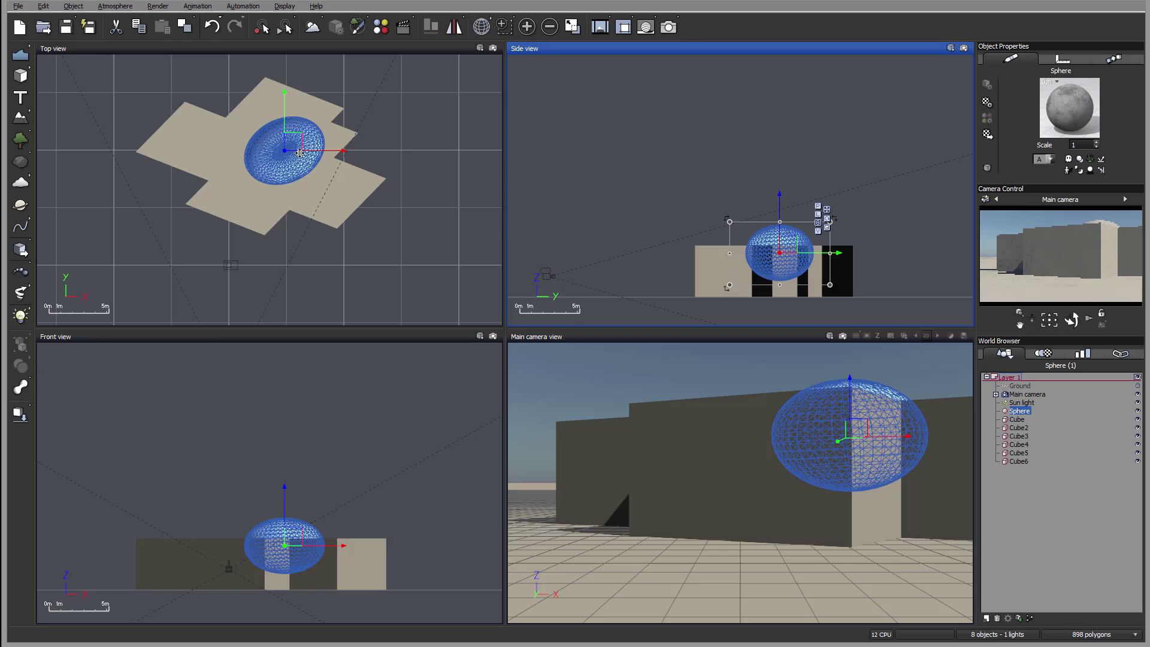
{"action": "left_click", "coordinate": [817, 206]}
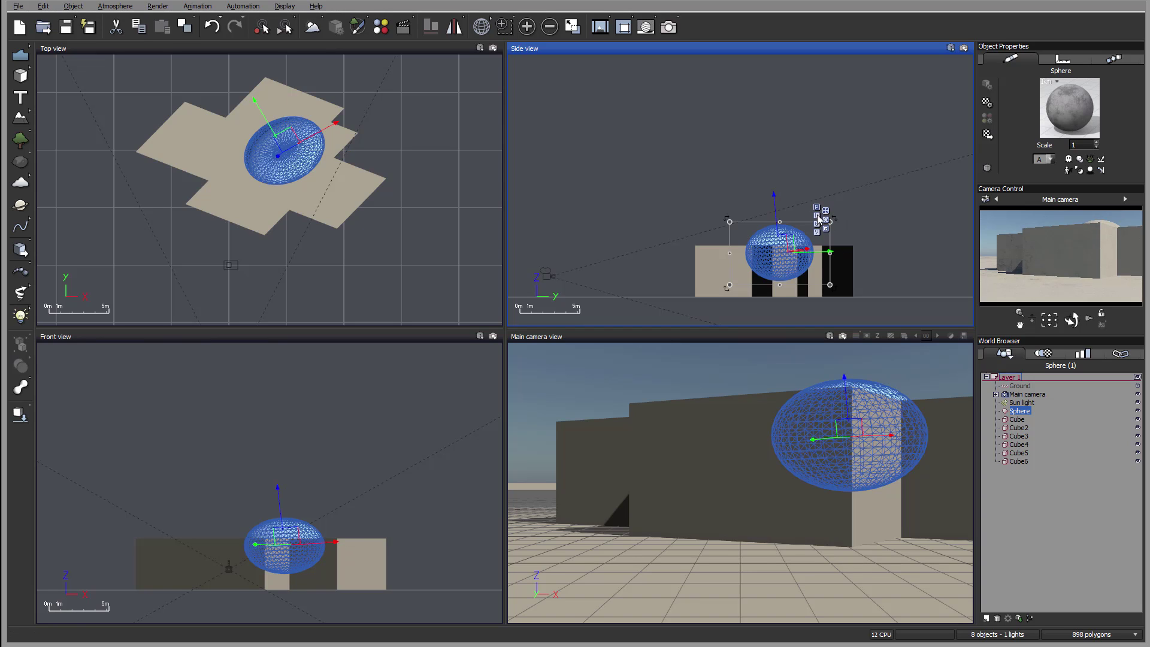
Switch the sphere's gizmo to view coordinates and move the sphere down and sideways in the main camera view.
{"action": "left_click", "coordinate": [818, 231]}
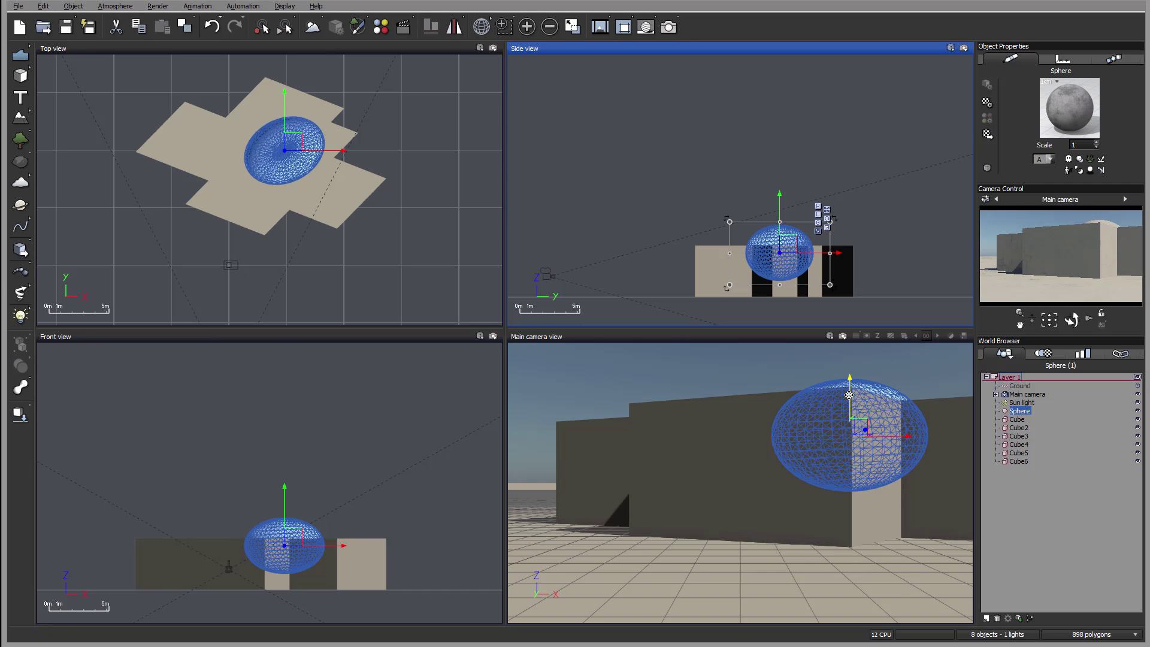
{"action": "mouse_move", "coordinate": [850, 393]}
{"action": "left_mouse_down"}
{"action": "mouse_move", "coordinate": [851, 349]}
{"action": "mouse_move", "coordinate": [850, 445]}
{"action": "mouse_move", "coordinate": [851, 414]}
{"action": "left_mouse_up"}
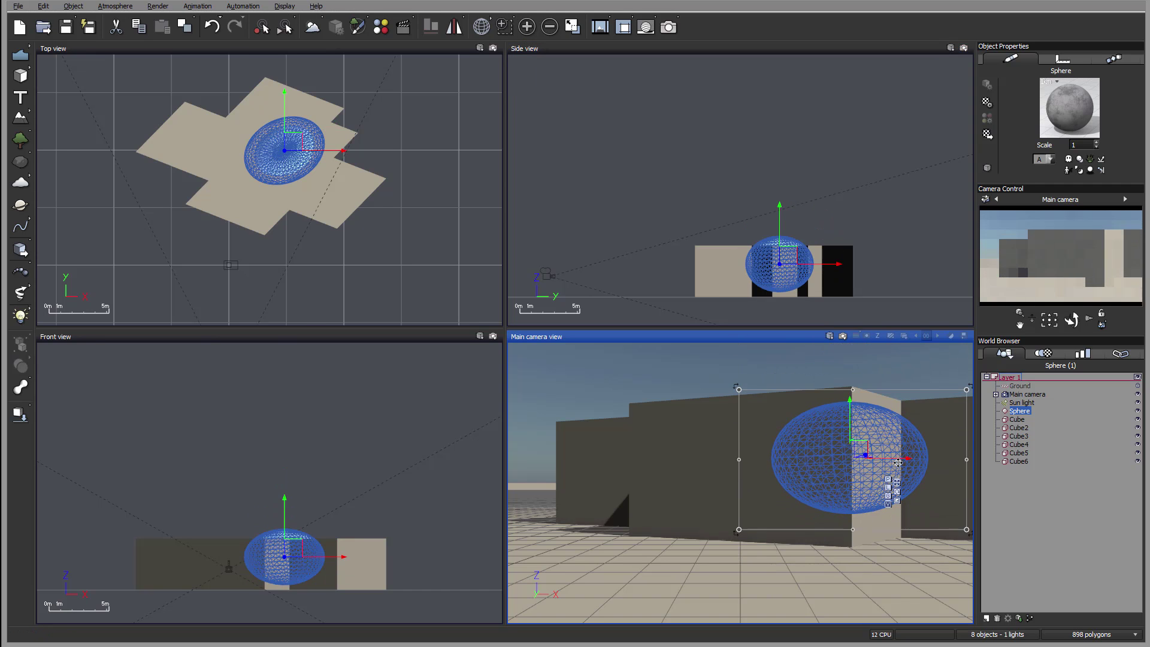
{"action": "left_click_drag", "start_coordinate": [888, 466], "coordinate": [801, 455]}
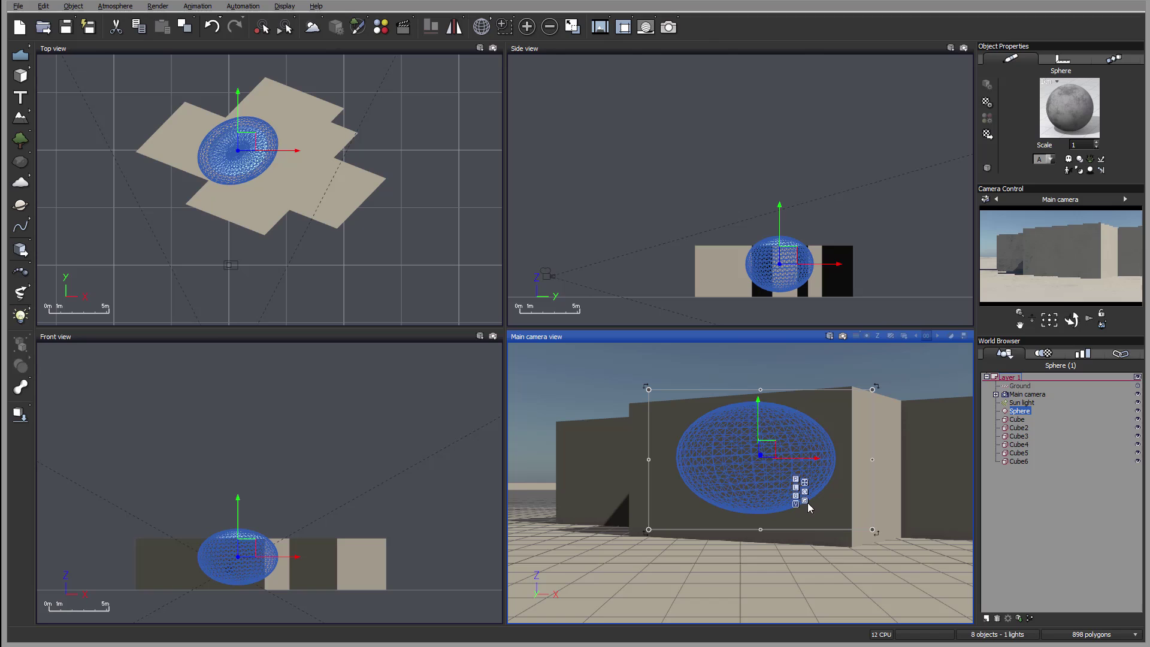
{"action": "mouse_move", "coordinate": [813, 457]}
{"action": "left_mouse_down"}
{"action": "mouse_move", "coordinate": [680, 461]}
{"action": "mouse_move", "coordinate": [885, 461]}
{"action": "mouse_move", "coordinate": [826, 462]}
{"action": "left_mouse_up"}
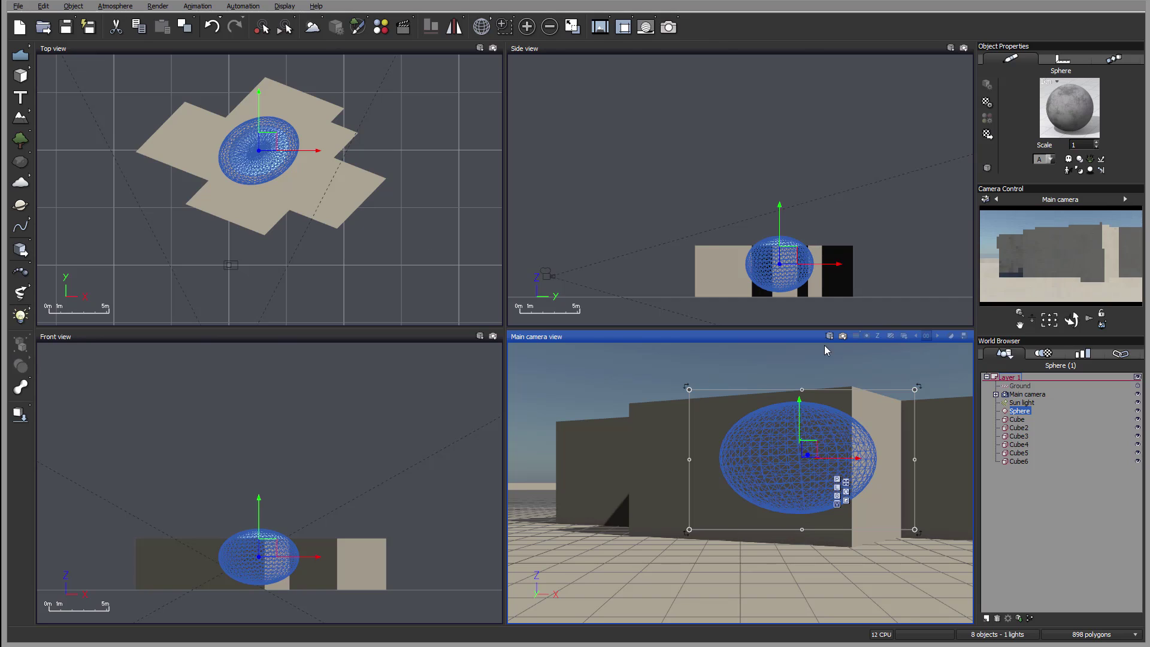
Return the sphere's gizmo to global coordinates and raise the sphere vertically in the side view.
{"action": "left_click", "coordinate": [799, 253]}
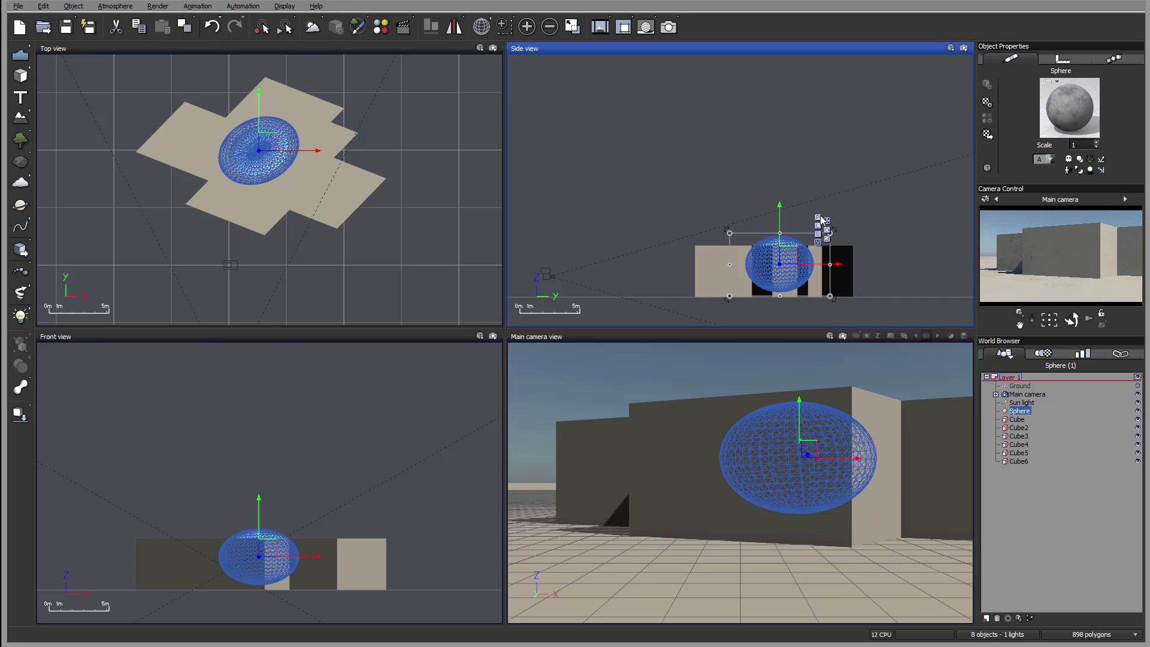
{"action": "left_click", "coordinate": [821, 240]}
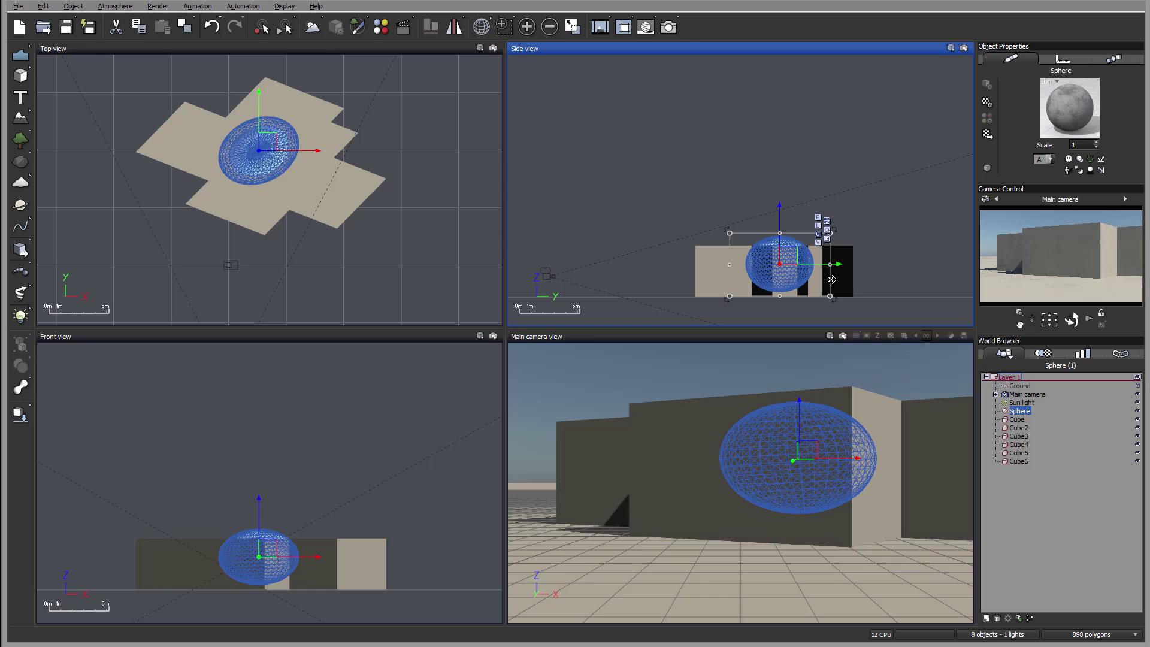
{"action": "mouse_move", "coordinate": [782, 216]}
{"action": "left_mouse_down"}
{"action": "mouse_move", "coordinate": [782, 178]}
{"action": "mouse_move", "coordinate": [781, 193]}
{"action": "left_mouse_up"}
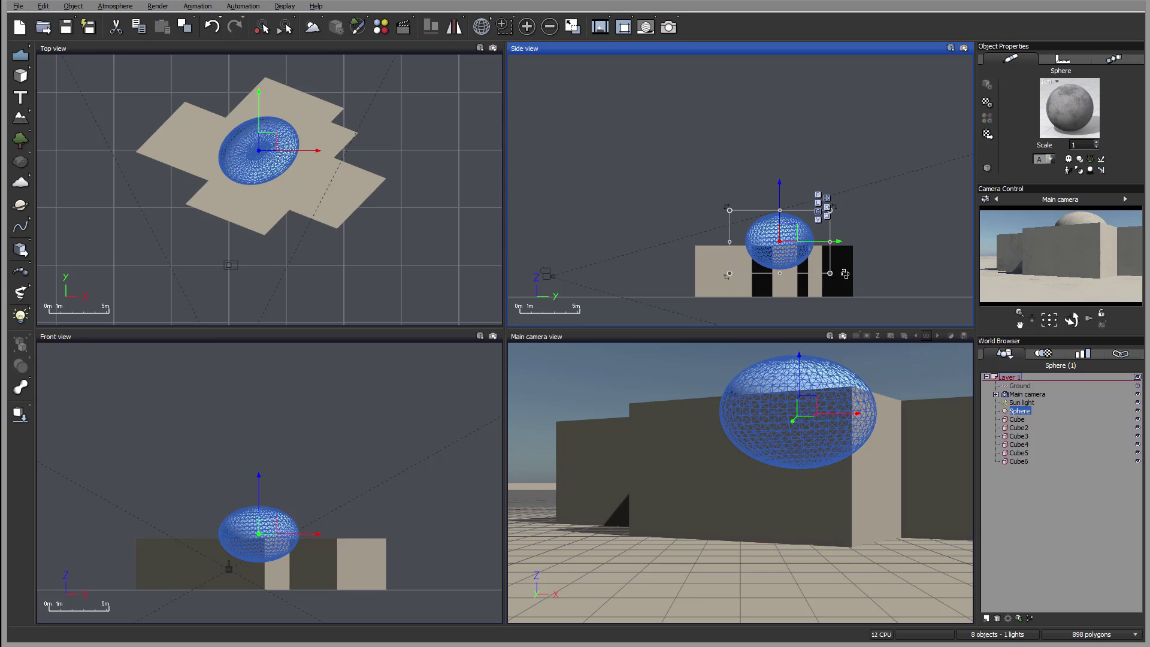
Tilt the sphere in the side view and move it along its tilted local axis.
{"action": "left_click_drag", "start_coordinate": [838, 276], "coordinate": [842, 235]}
{"action": "left_click", "coordinate": [824, 207]}
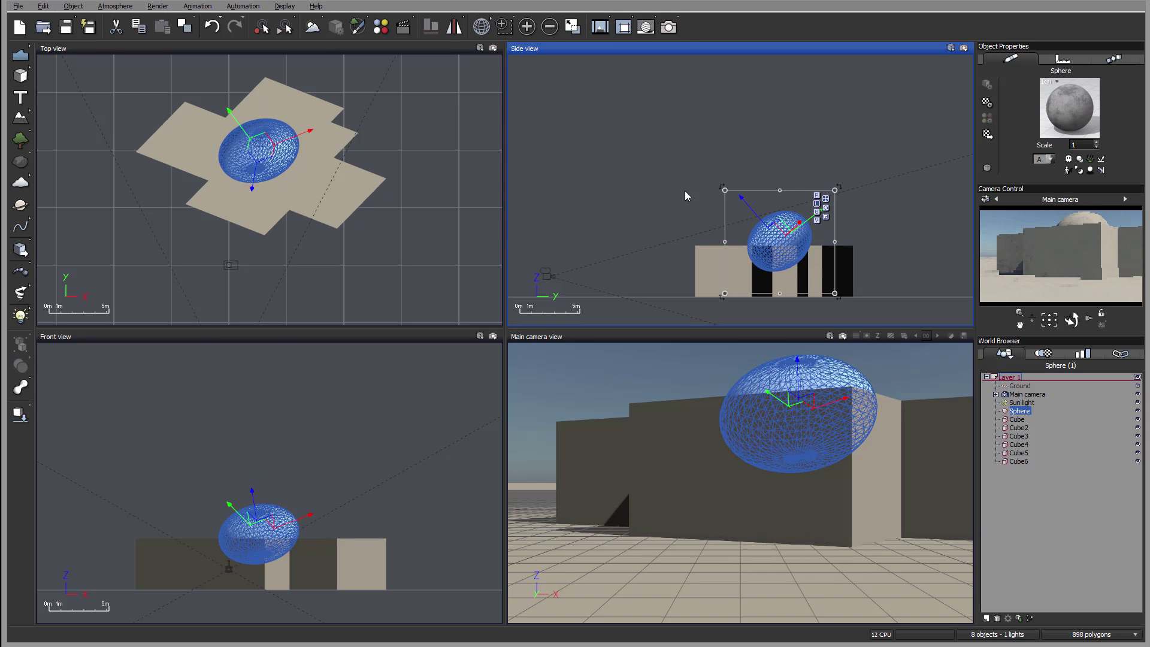
{"action": "mouse_move", "coordinate": [745, 204]}
{"action": "left_mouse_down"}
{"action": "mouse_move", "coordinate": [654, 105]}
{"action": "mouse_move", "coordinate": [787, 241]}
{"action": "mouse_move", "coordinate": [743, 203]}
{"action": "mouse_move", "coordinate": [724, 207]}
{"action": "left_mouse_up"}
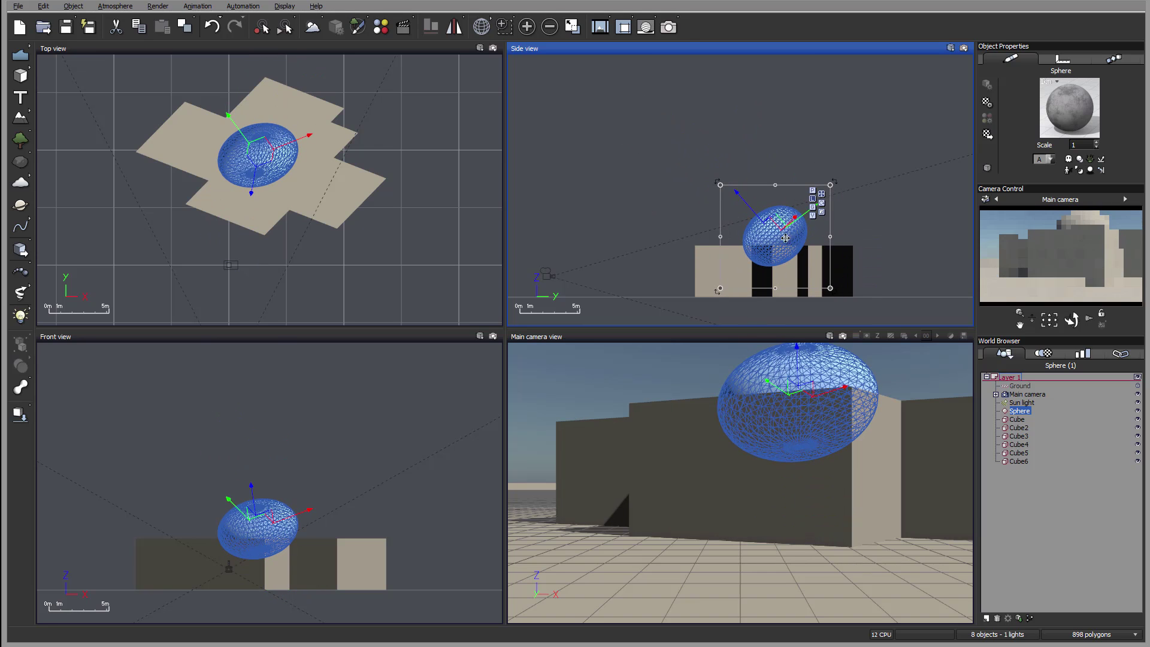
Set the sphere's gizmo back to global coordinates and lower the sphere slightly in the side view.
{"action": "left_click", "coordinate": [815, 207]}
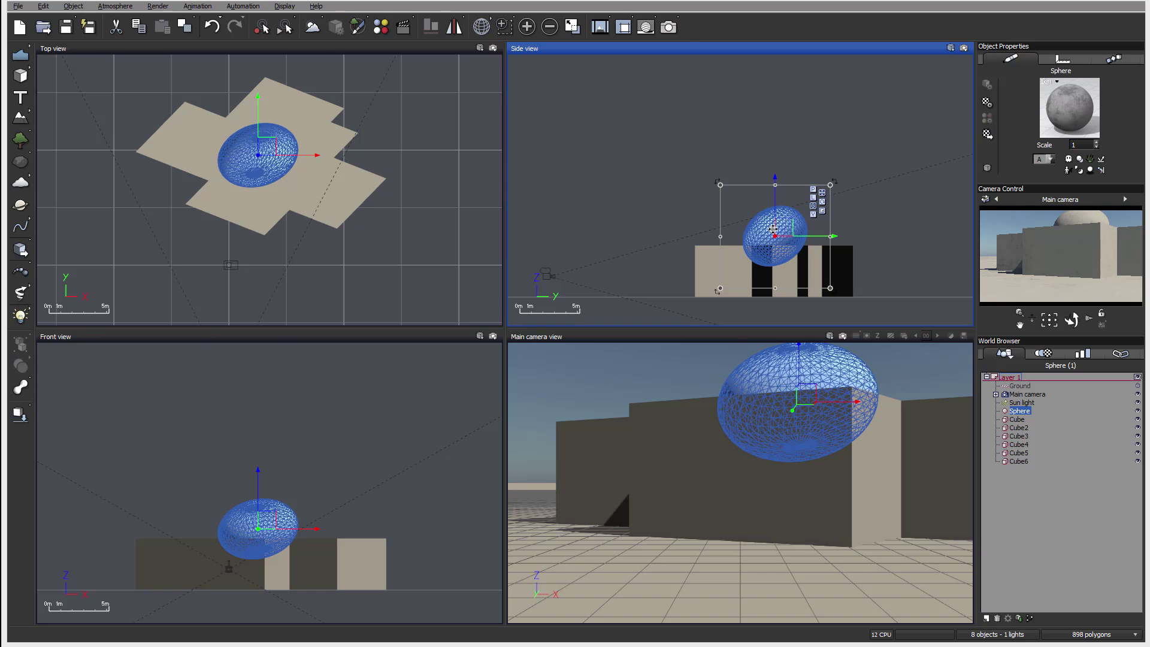
{"action": "mouse_move", "coordinate": [773, 229]}
{"action": "left_mouse_down"}
{"action": "mouse_move", "coordinate": [758, 225]}
{"action": "mouse_move", "coordinate": [773, 235]}
{"action": "left_mouse_up"}
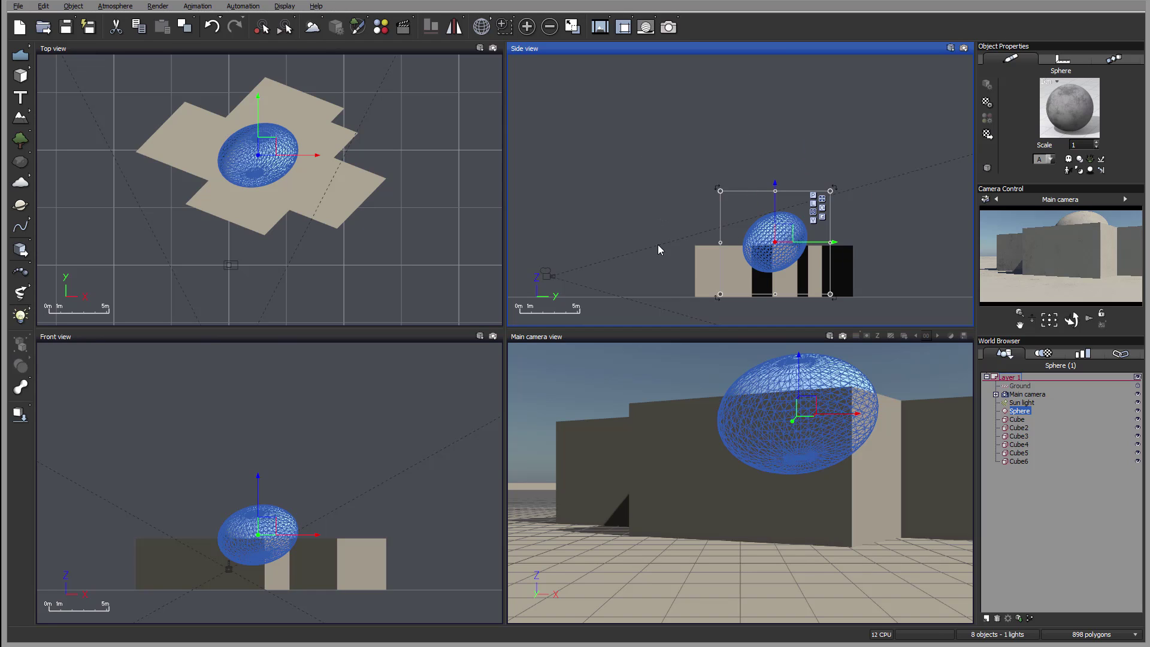
Resize the sphere with its handles in the side view and undo the last change.
{"action": "left_click_drag", "start_coordinate": [791, 230], "coordinate": [722, 193]}
{"action": "key", "text": "ctrl+z"}
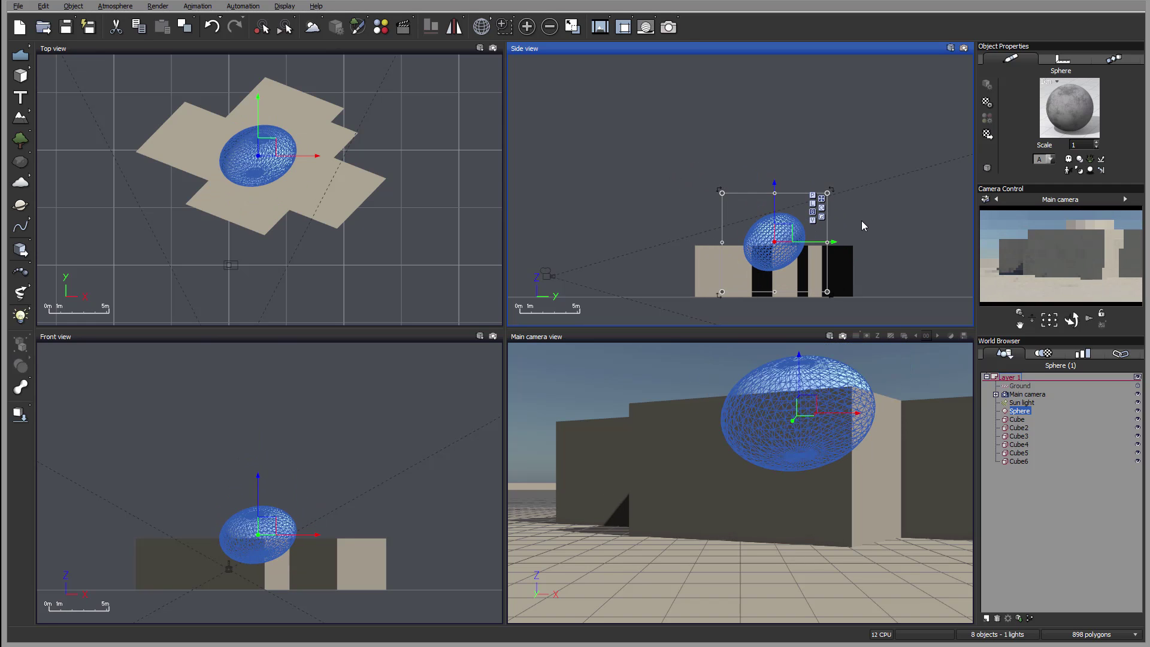